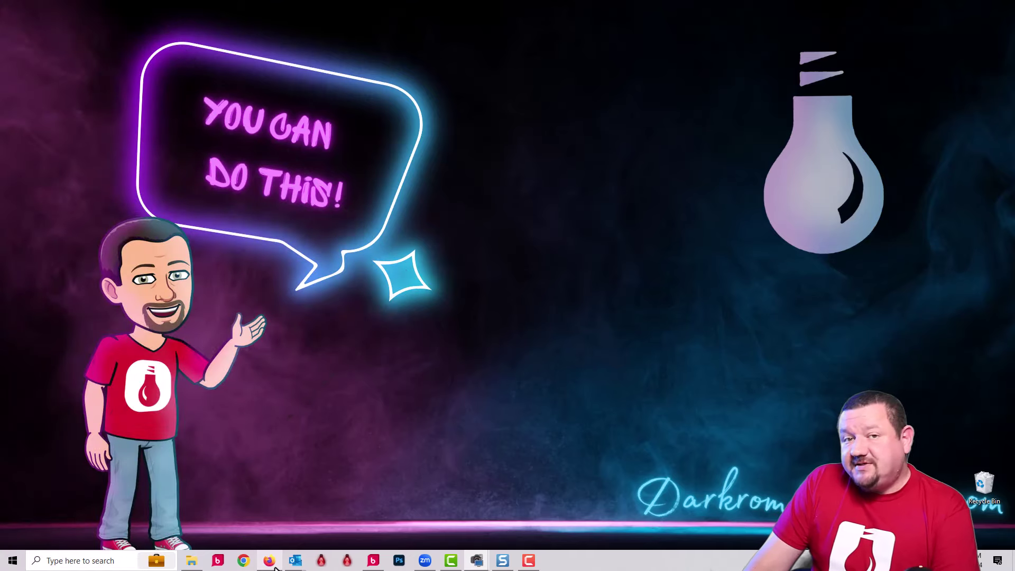
- From the Event Gallery dashboard in Firefox, go to Account Settings' Master Setting tab
{"action": "left_click", "coordinate": [269, 561]}
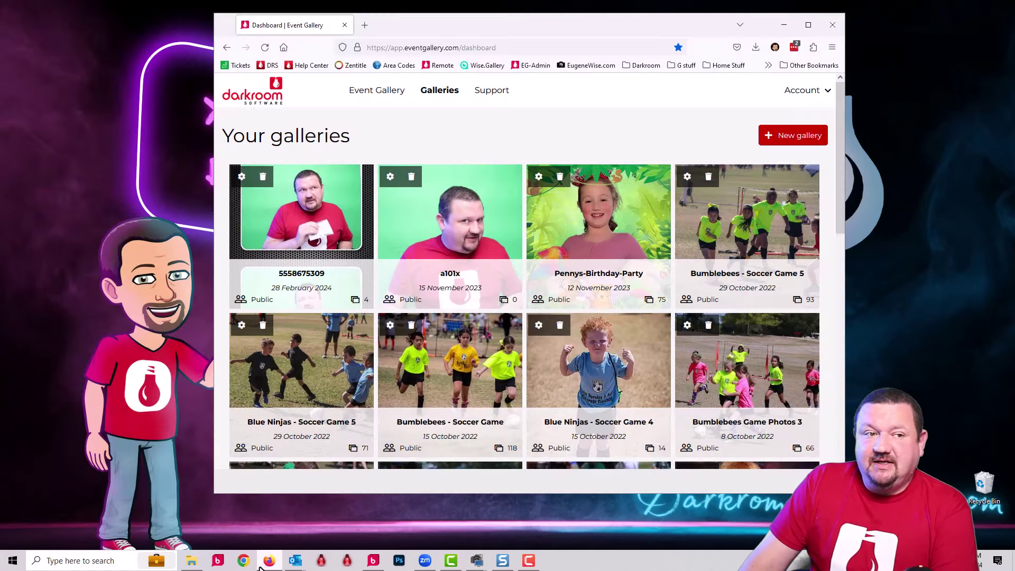
{"action": "left_click", "coordinate": [813, 100]}
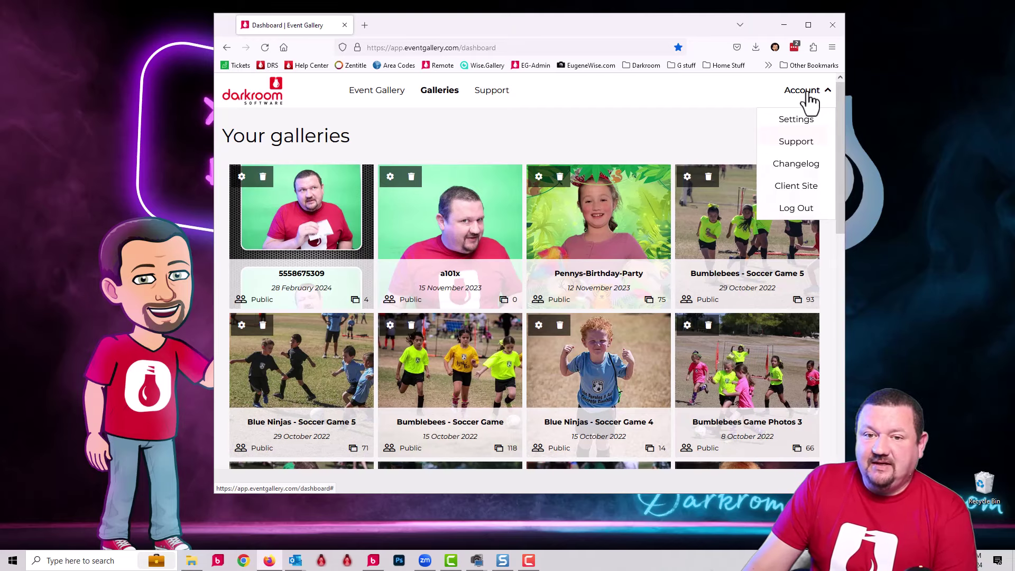
{"action": "left_click", "coordinate": [797, 127]}
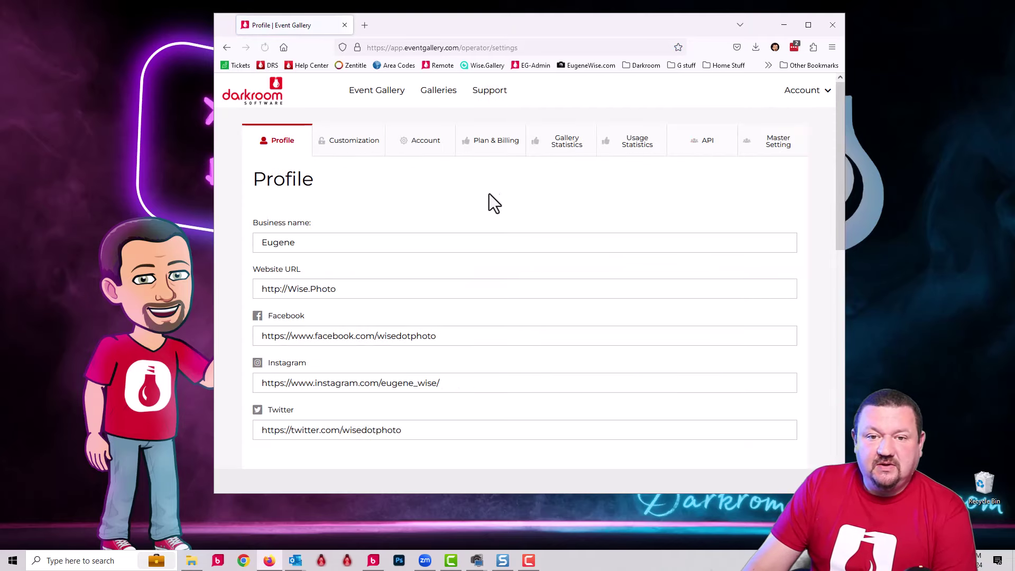
{"action": "left_click", "coordinate": [778, 144]}
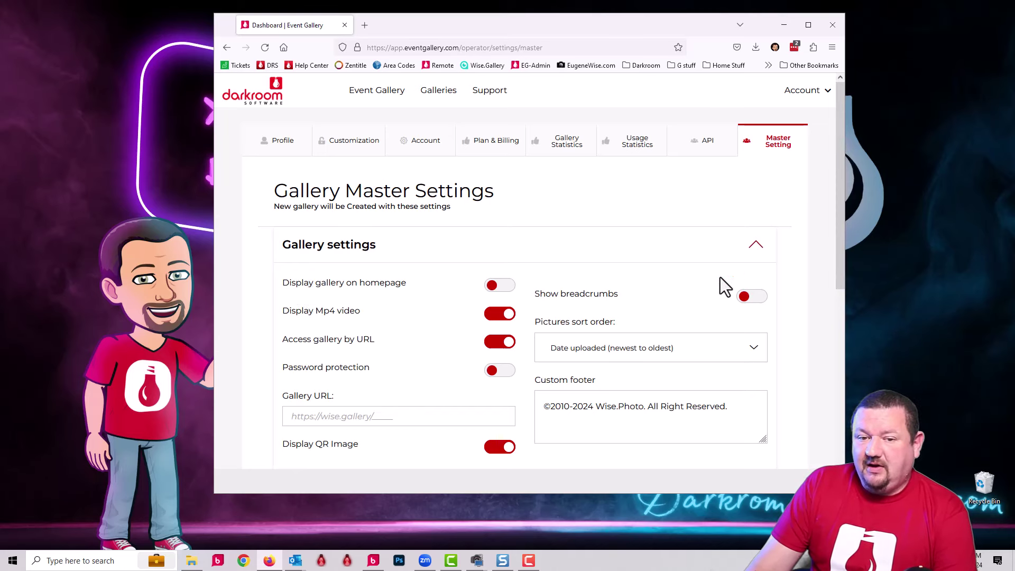
- Expand the Microsite section of the gallery master settings
{"action": "scroll", "coordinate": [608, 239], "scroll_direction": "down", "scroll_amount": 1}
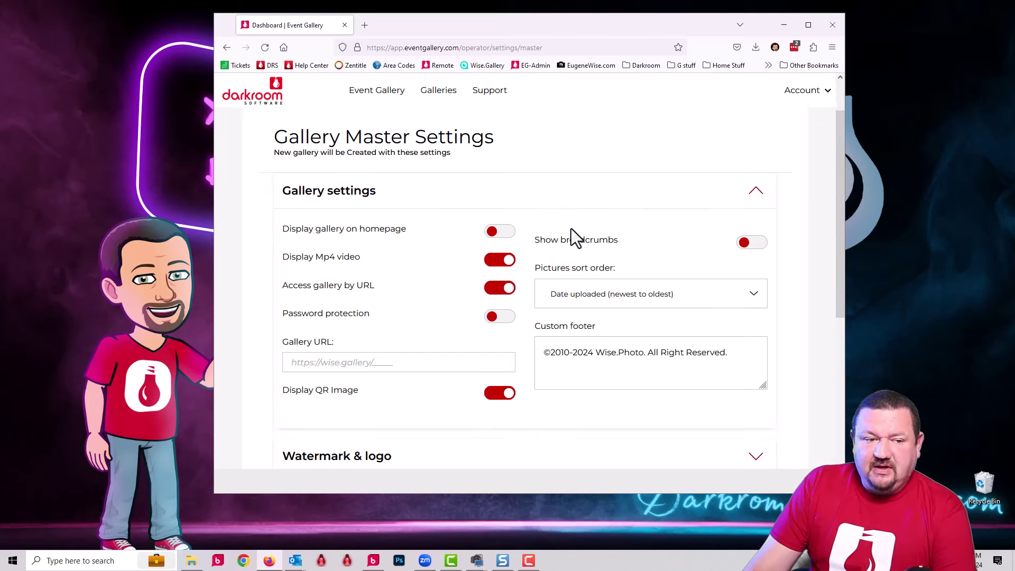
{"action": "scroll", "coordinate": [380, 240], "scroll_direction": "down", "scroll_amount": 3}
{"action": "scroll", "coordinate": [392, 230], "scroll_direction": "up", "scroll_amount": 1}
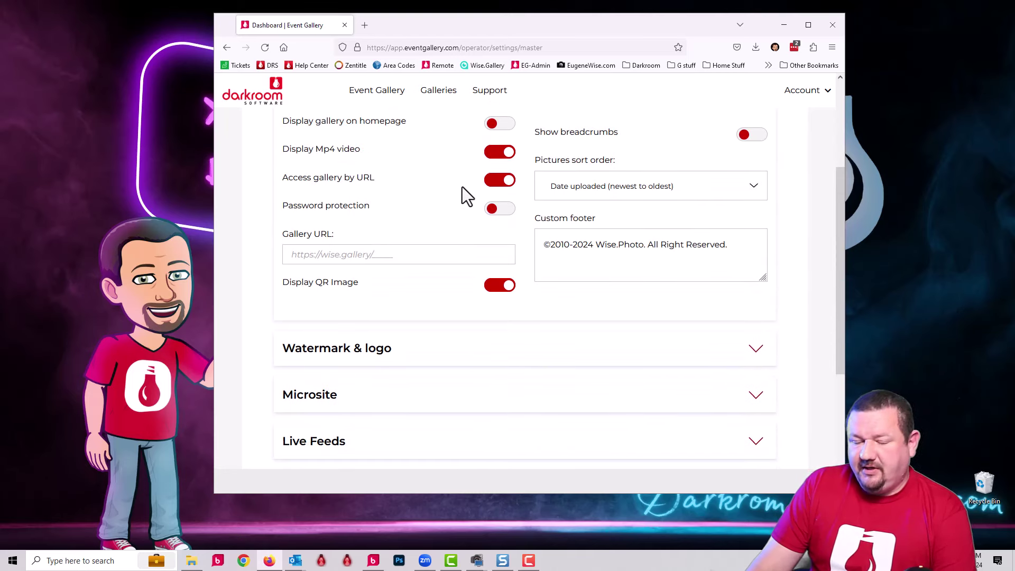
{"action": "scroll", "coordinate": [762, 312], "scroll_direction": "down", "scroll_amount": 2}
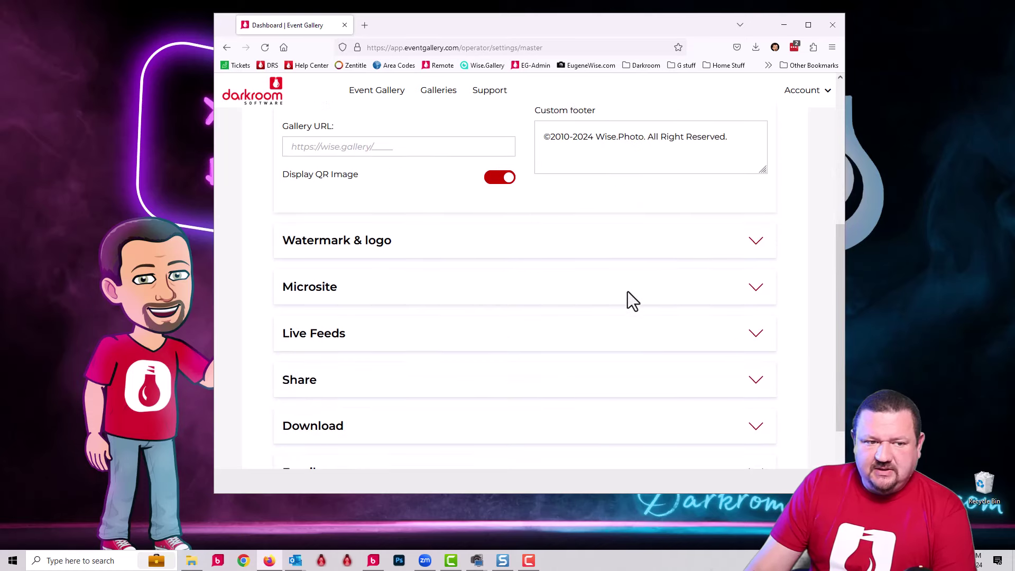
{"action": "left_click", "coordinate": [758, 291]}
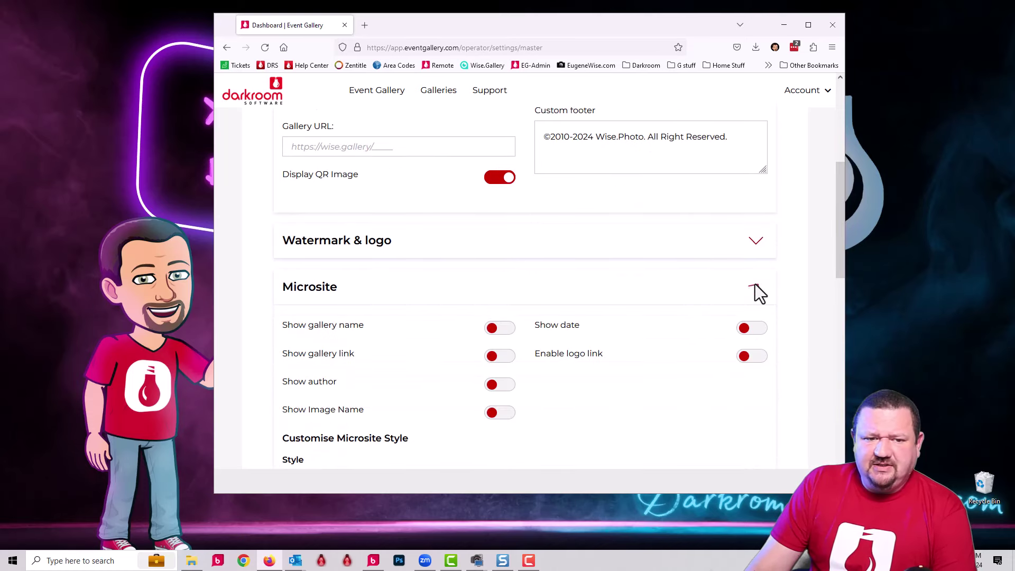
{"action": "scroll", "coordinate": [563, 306], "scroll_direction": "down", "scroll_amount": 1}
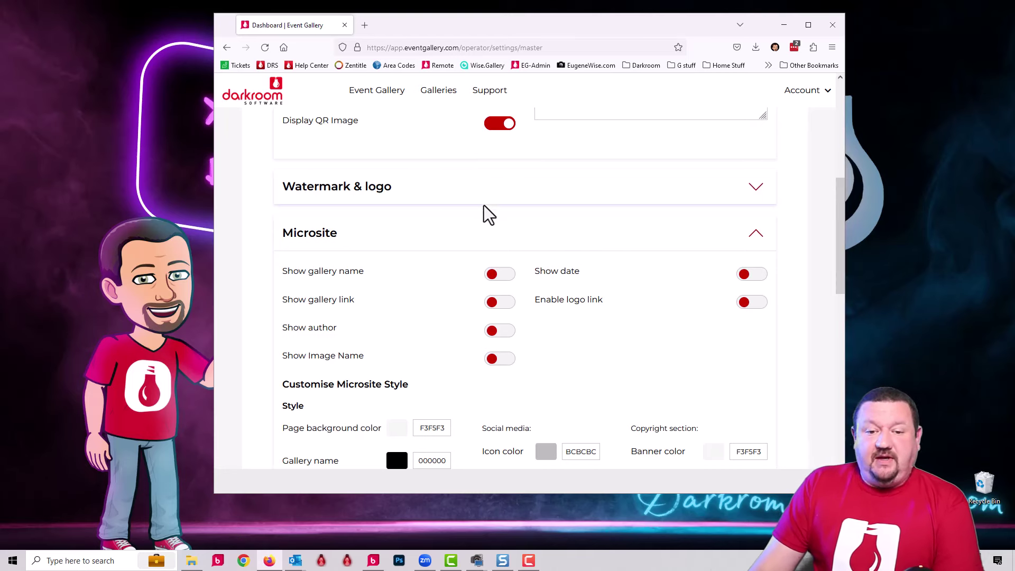
- Scroll down to the Save button and minimize the browser to the desktop
{"action": "scroll", "coordinate": [671, 233], "scroll_direction": "down", "scroll_amount": 8}
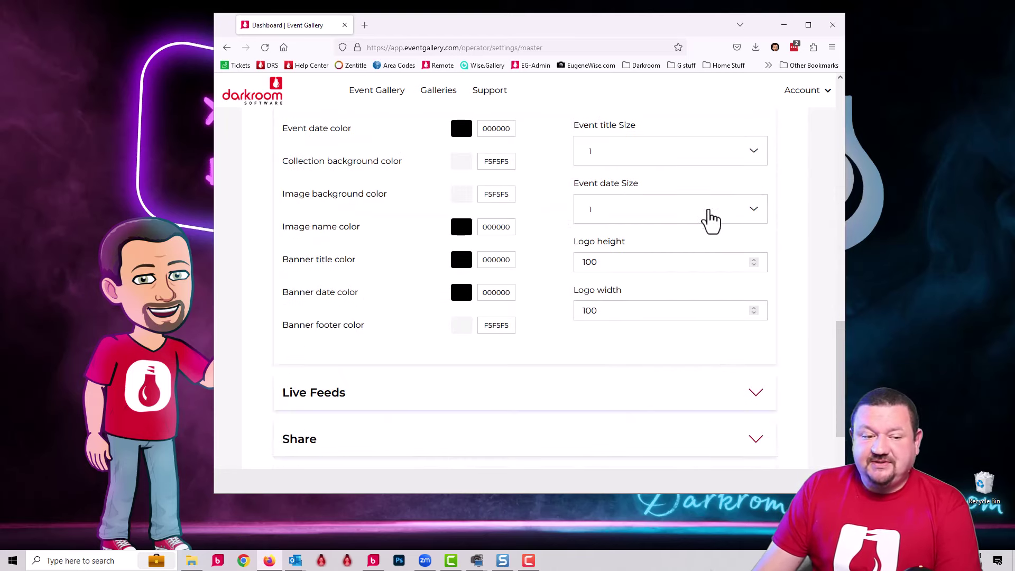
{"action": "scroll", "coordinate": [688, 217], "scroll_direction": "down", "scroll_amount": 3}
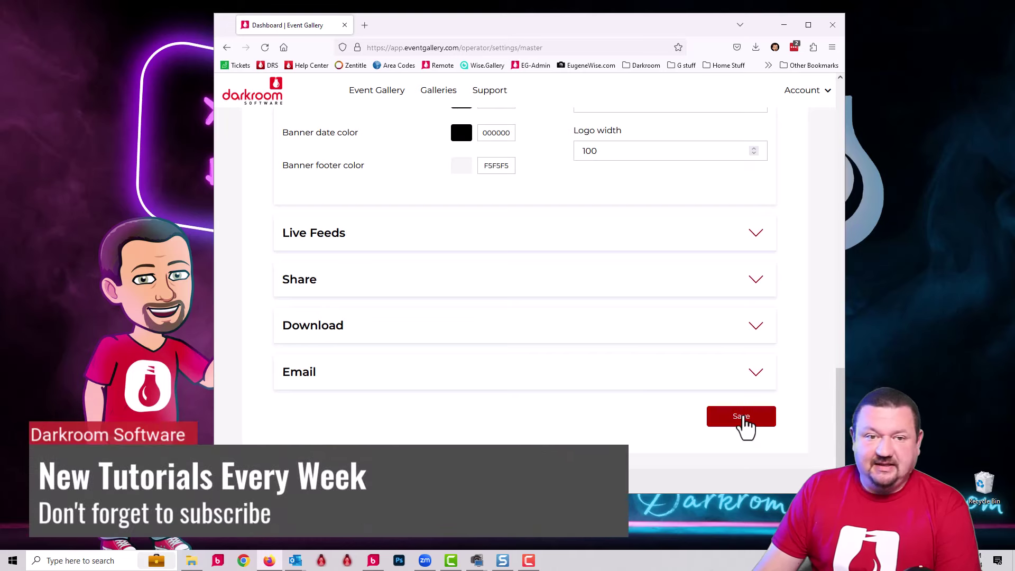
{"action": "left_click", "coordinate": [784, 27]}
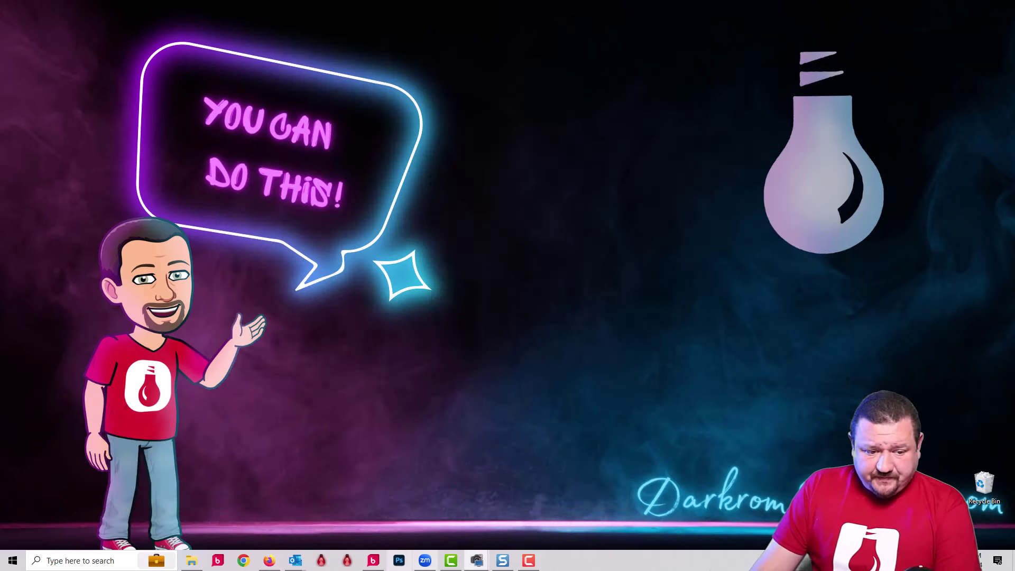
- Restore Darkroom Booth 2024 on Sample Private Gallery's settings, then bring Firefox back forward
{"action": "left_click", "coordinate": [378, 564]}
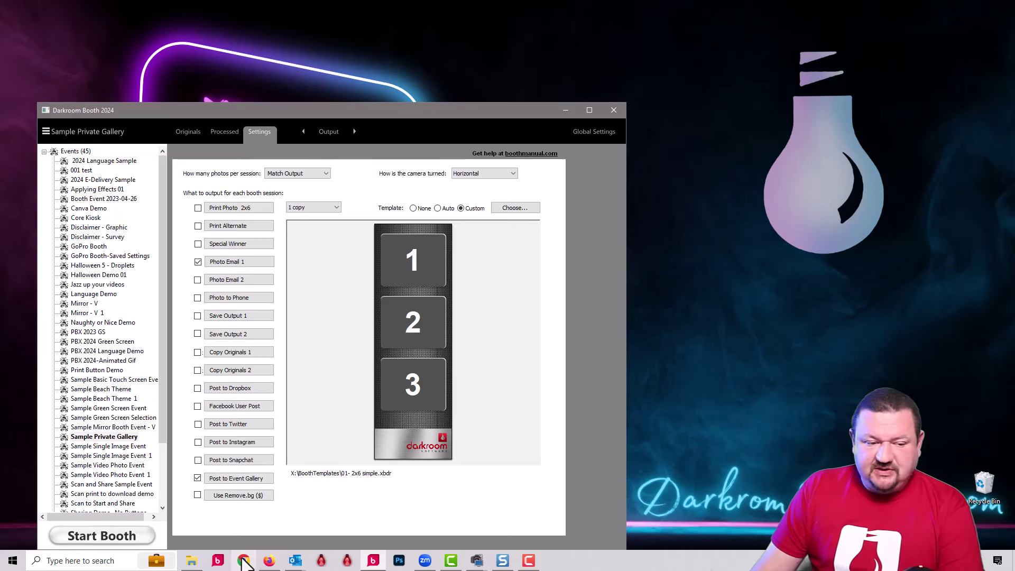
{"action": "mouse_move", "coordinate": [270, 562]}
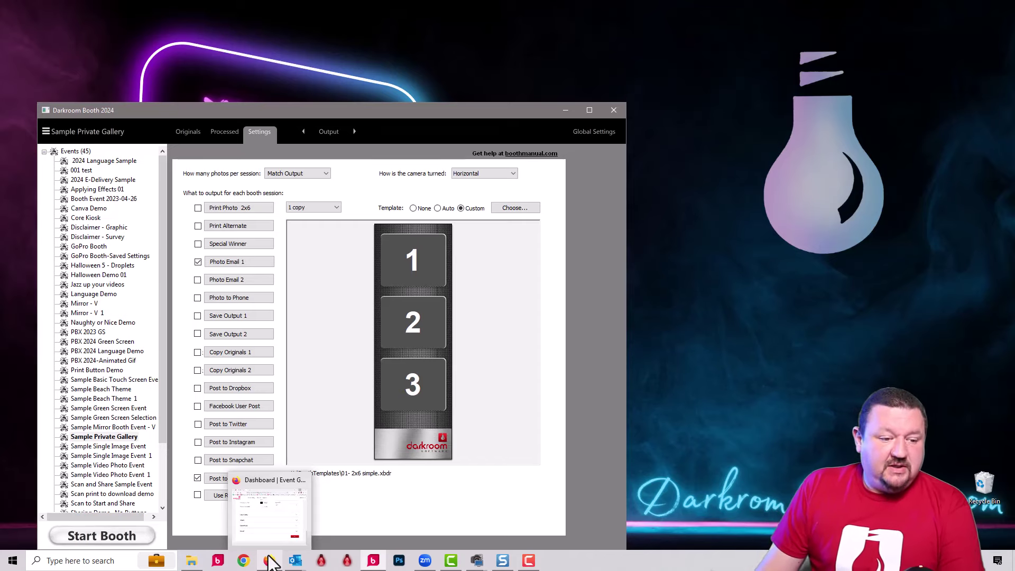
{"action": "left_click", "coordinate": [270, 562]}
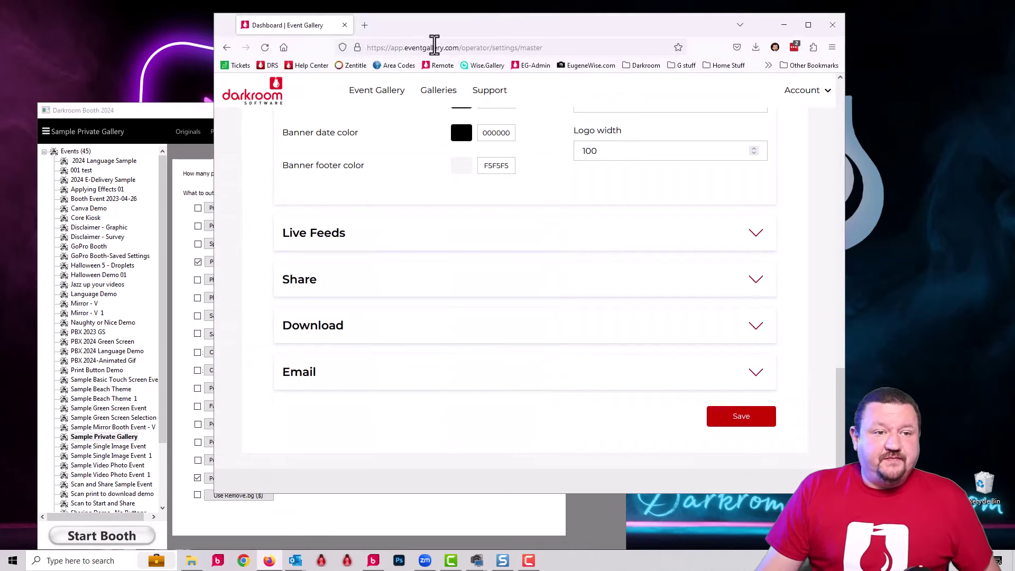
- Download Private Gallery.zip from the Help Center article 'Creating Private Galleries Using Darkroom Booth'
{"action": "left_click", "coordinate": [434, 46]}
{"action": "left_click", "coordinate": [311, 65]}
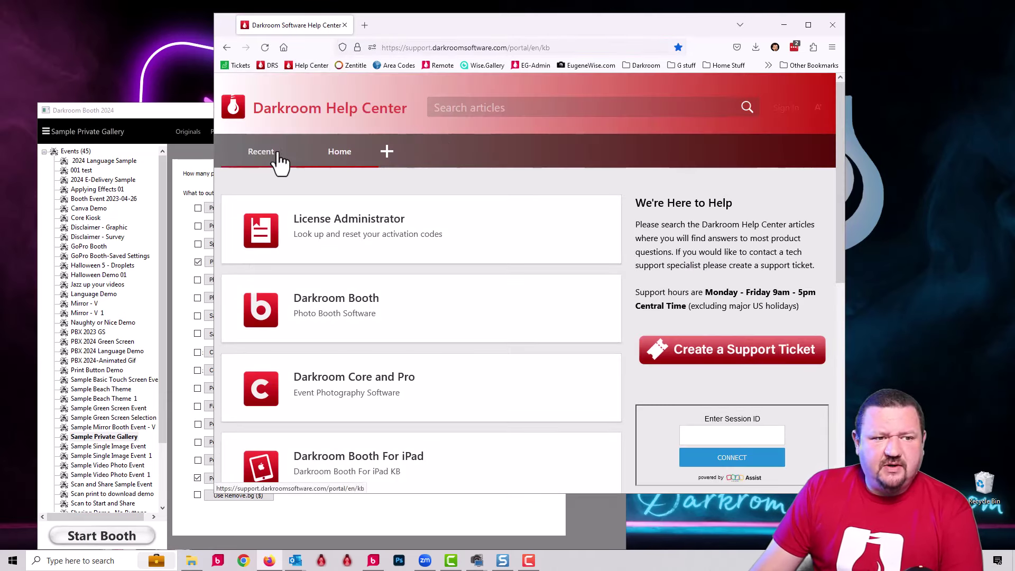
{"action": "left_click", "coordinate": [264, 155]}
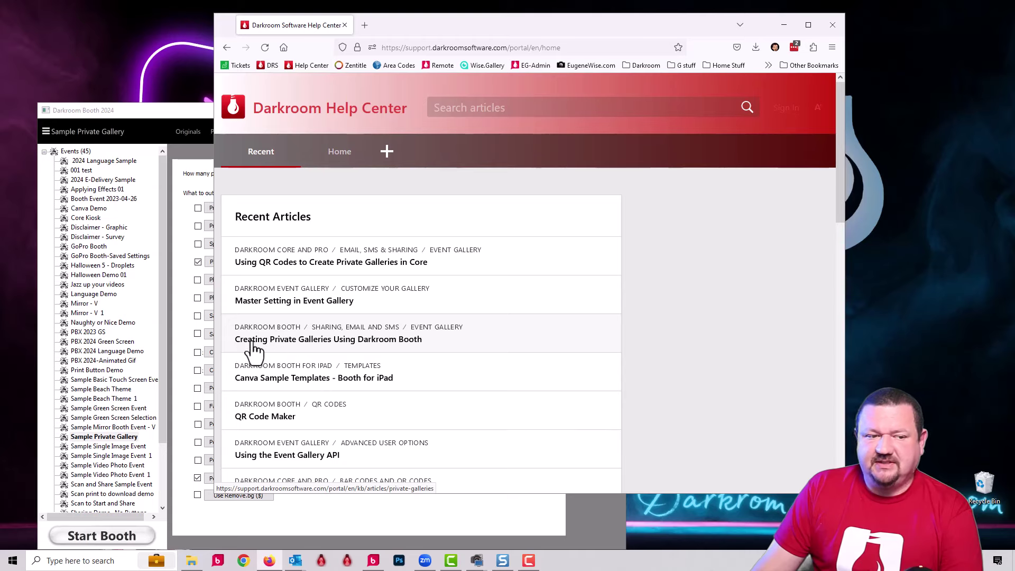
{"action": "left_click", "coordinate": [339, 345]}
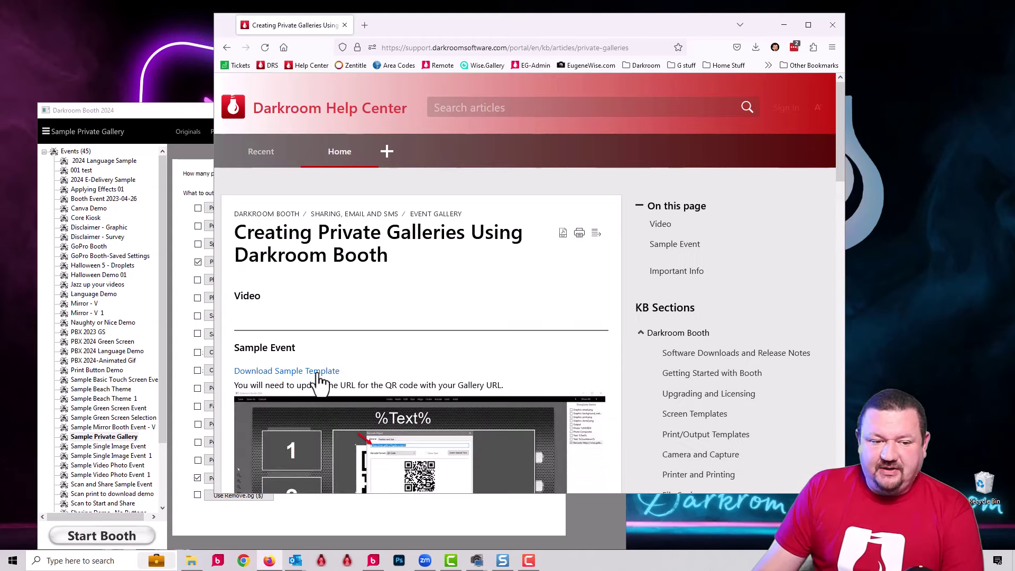
{"action": "scroll", "coordinate": [421, 331], "scroll_direction": "down", "scroll_amount": 2}
{"action": "scroll", "coordinate": [422, 331], "scroll_direction": "down", "scroll_amount": 1}
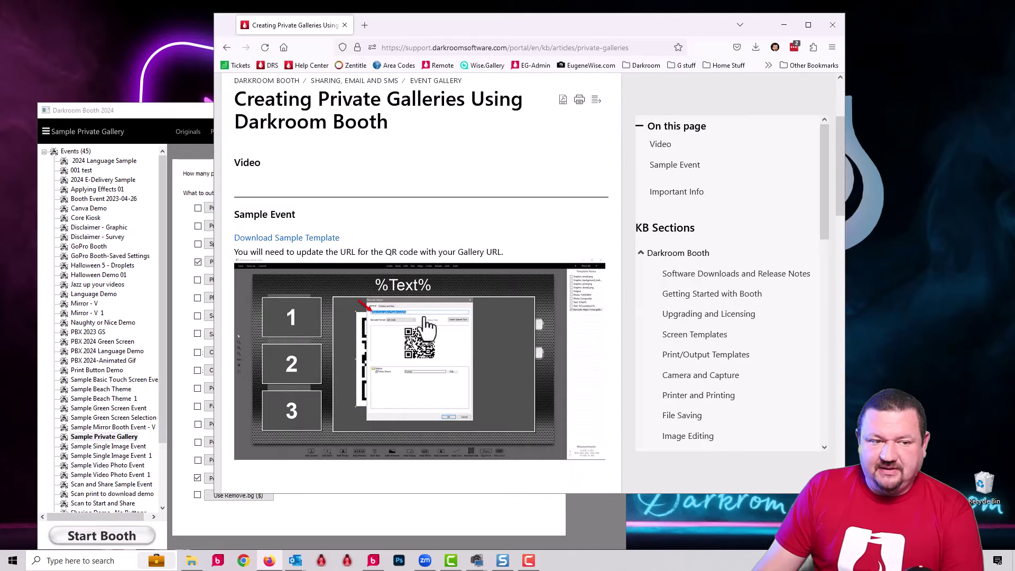
{"action": "left_click", "coordinate": [307, 240]}
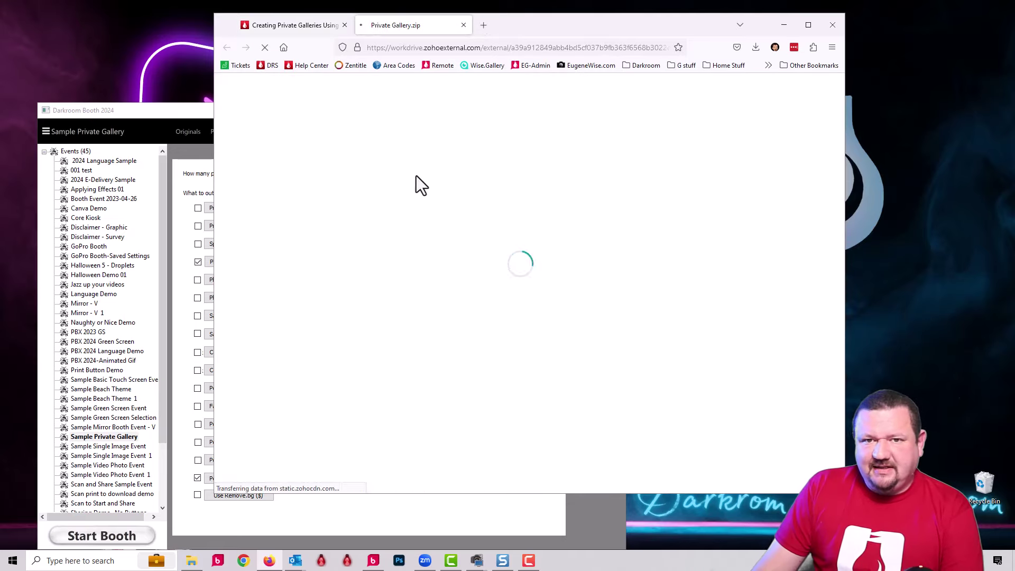
- Bring Darkroom Booth forward and go to the event's Screens settings to start booth mode
{"action": "left_click", "coordinate": [146, 113]}
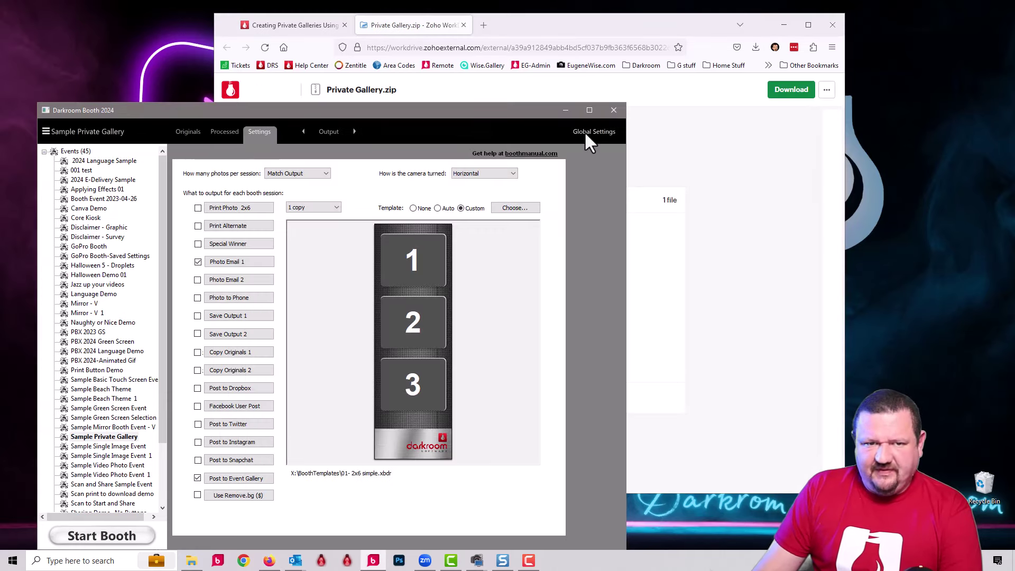
{"action": "left_click", "coordinate": [322, 131]}
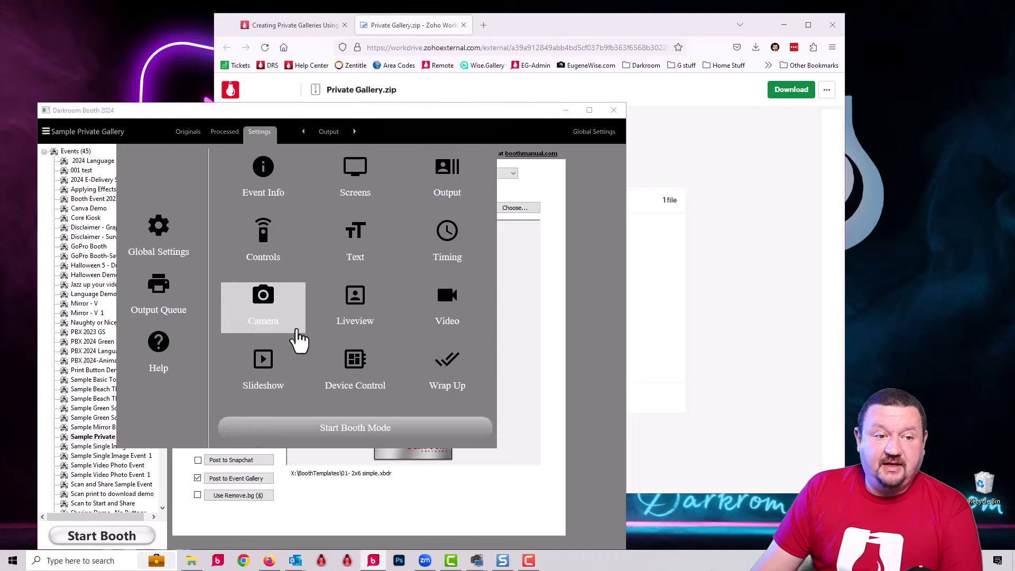
{"action": "left_click", "coordinate": [364, 185]}
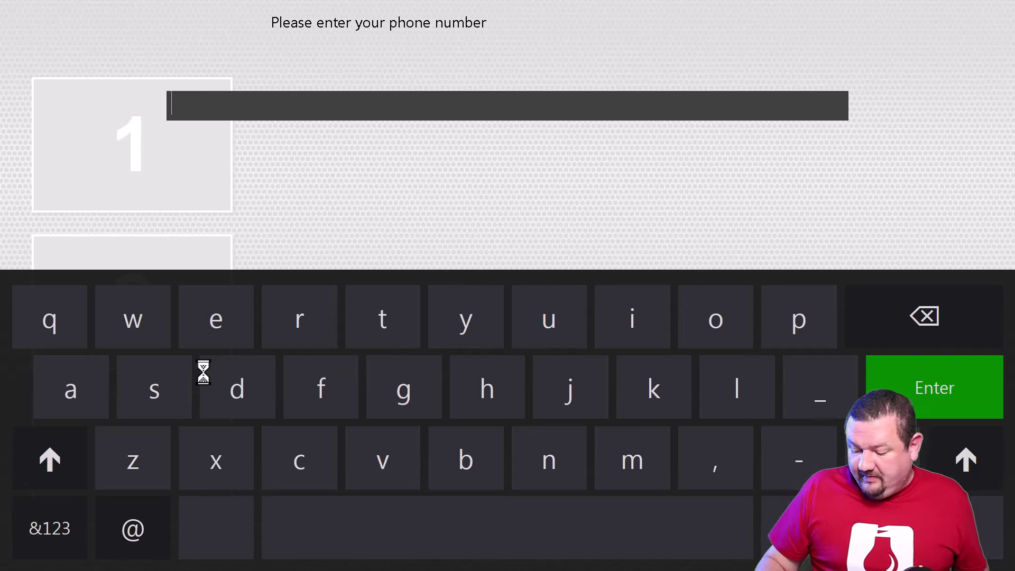
- Enter a sample phone number in the booth's phone-number field
{"action": "type", "text": "55"}
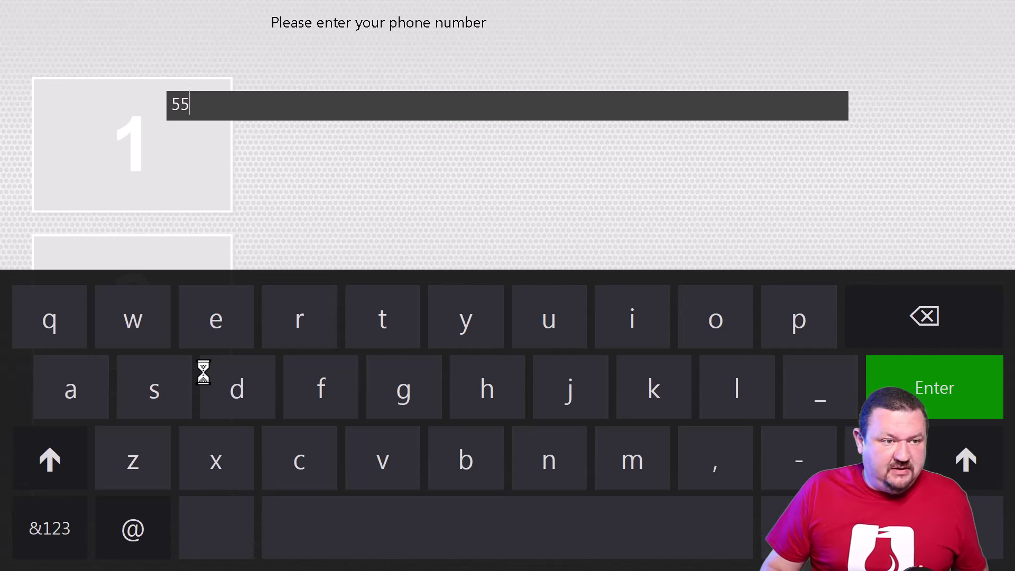
{"action": "type", "text": "5121"}
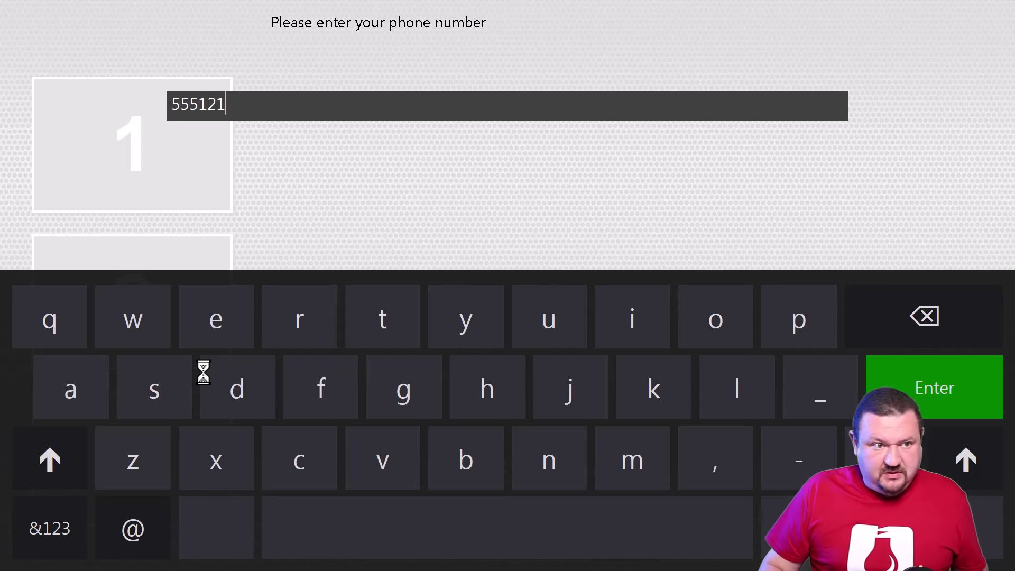
{"action": "type", "text": "2123"}
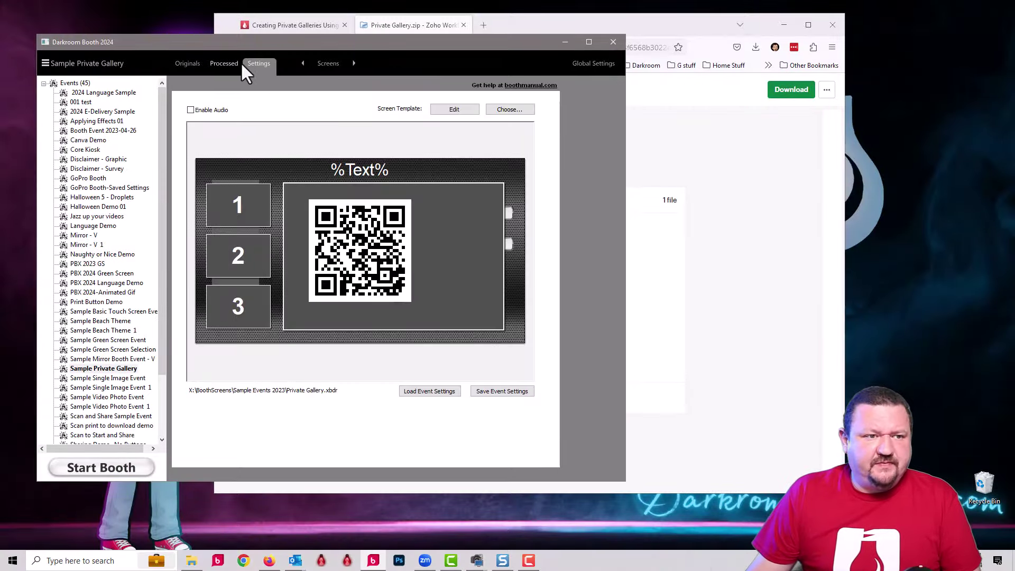
- View the processed three-photo strip with its QR code, then bring the browser forward
{"action": "left_click", "coordinate": [217, 66]}
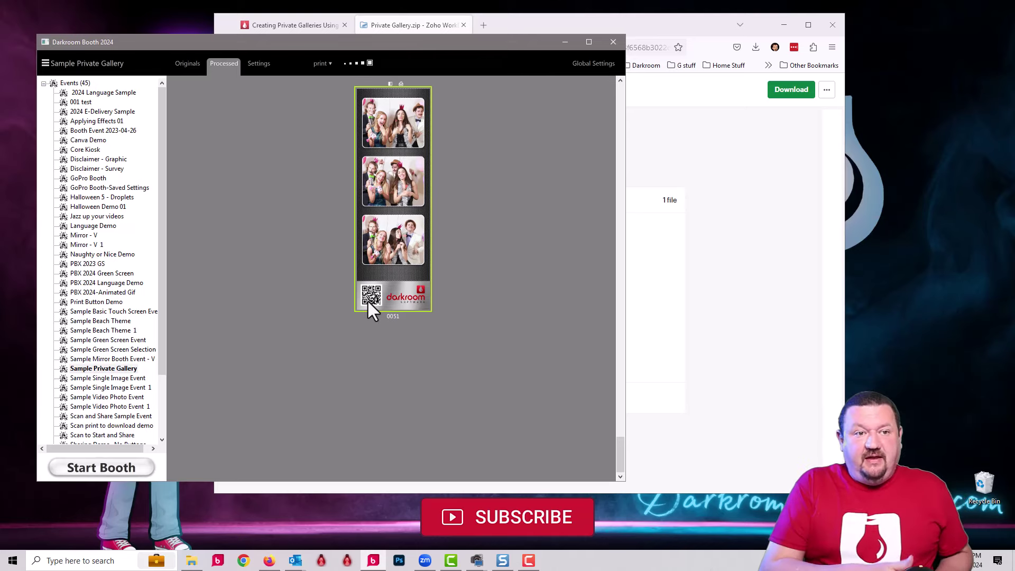
{"action": "left_click", "coordinate": [538, 21]}
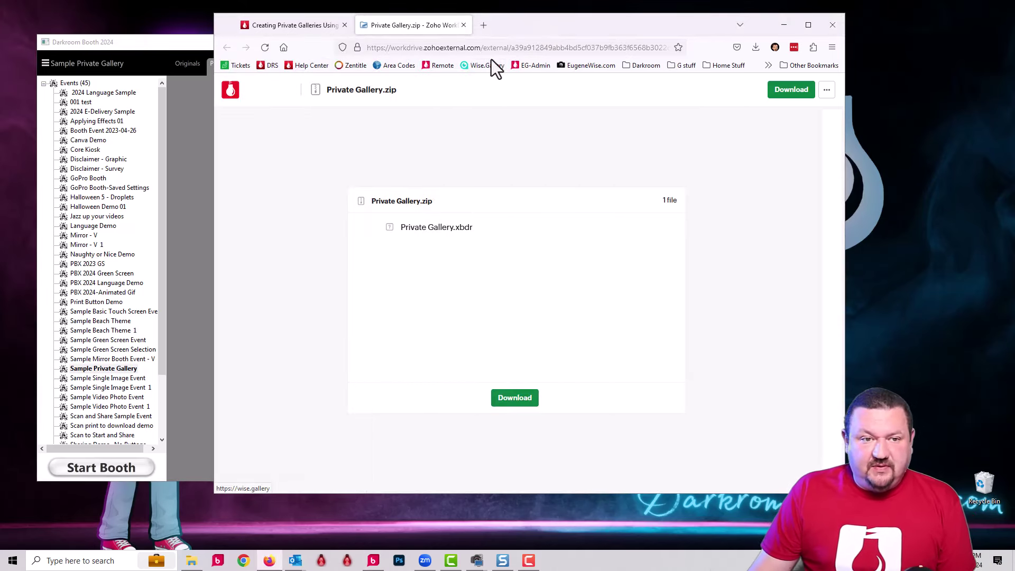
- Maximize Firefox on the Event Gallery tab and open the Wise.Gallery public gallery site
{"action": "left_click", "coordinate": [461, 65]}
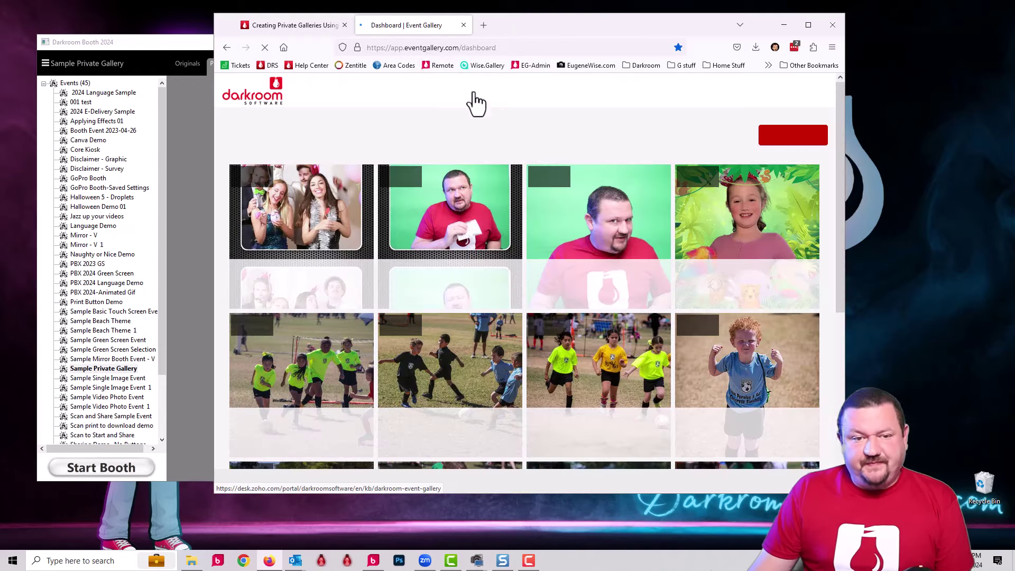
{"action": "left_click", "coordinate": [809, 25]}
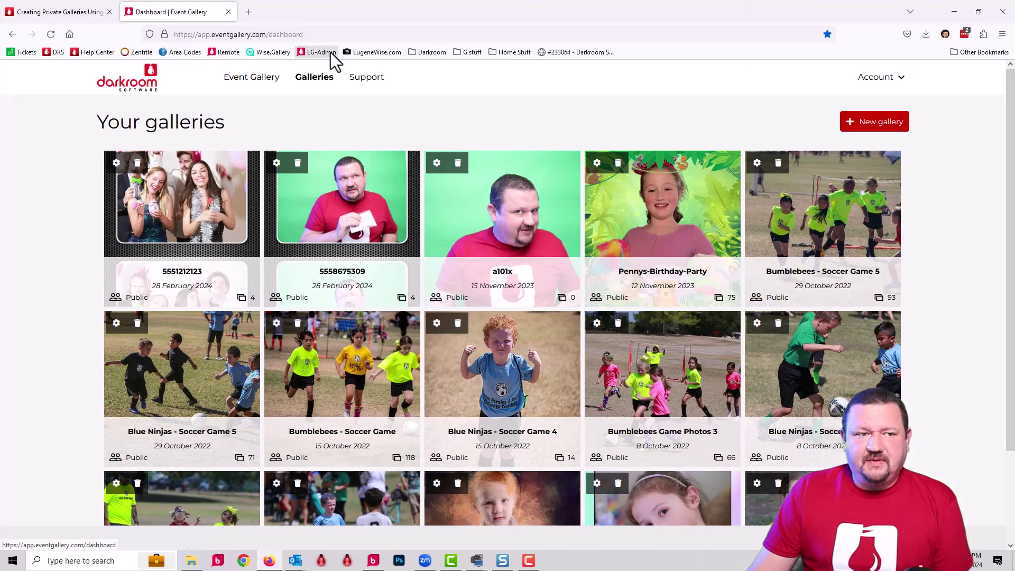
{"action": "left_click", "coordinate": [277, 52]}
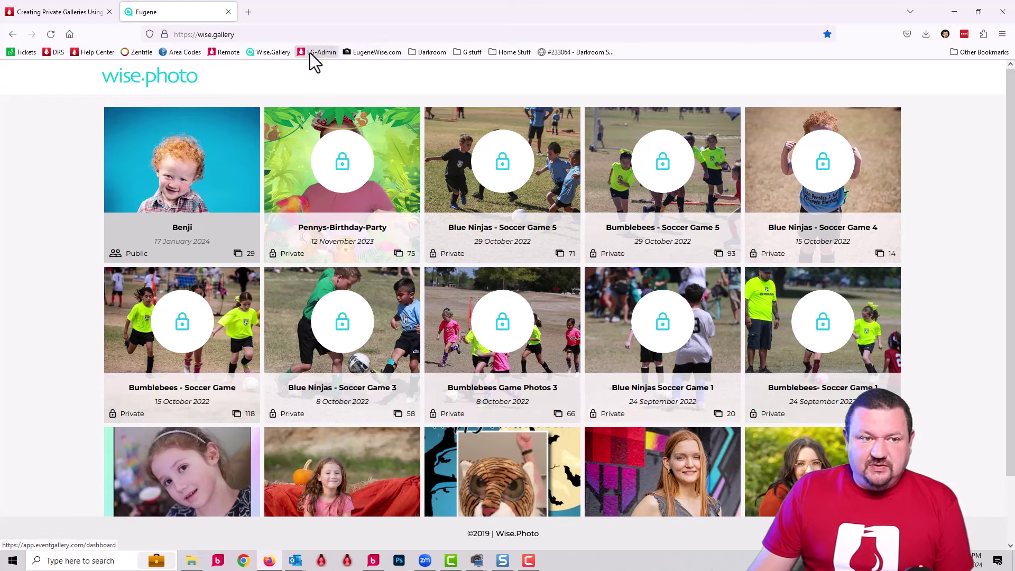
- Return via the EG-Admin dashboard to the Wise.Gallery public site
{"action": "left_click", "coordinate": [312, 52]}
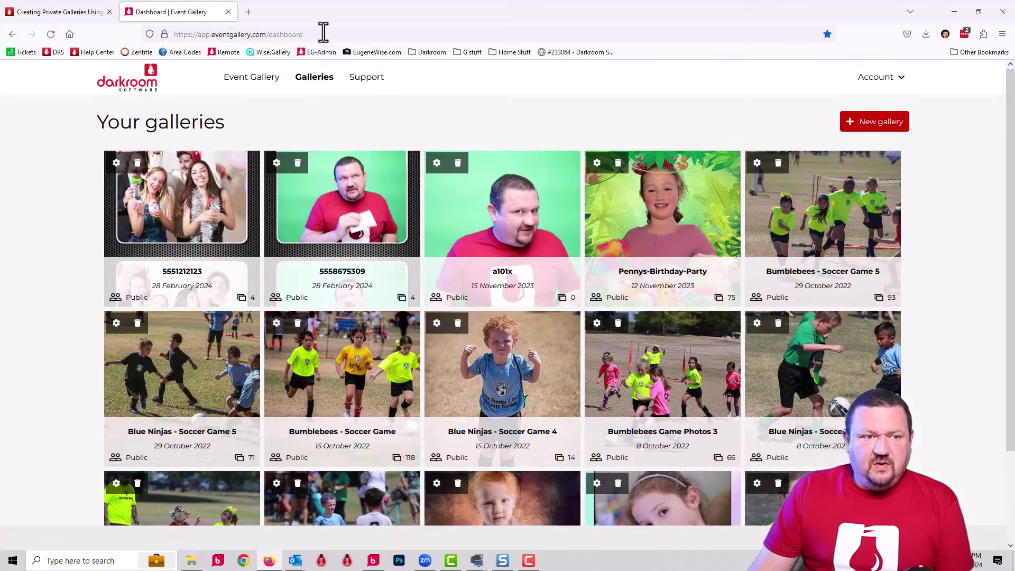
{"action": "left_click", "coordinate": [320, 34]}
{"action": "left_click", "coordinate": [275, 35]}
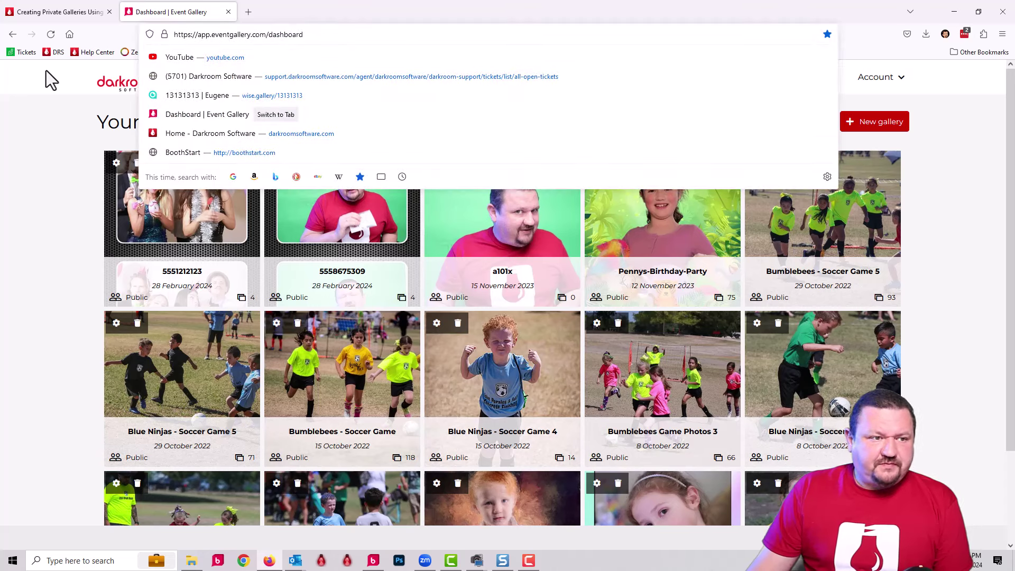
{"action": "left_click", "coordinate": [60, 99]}
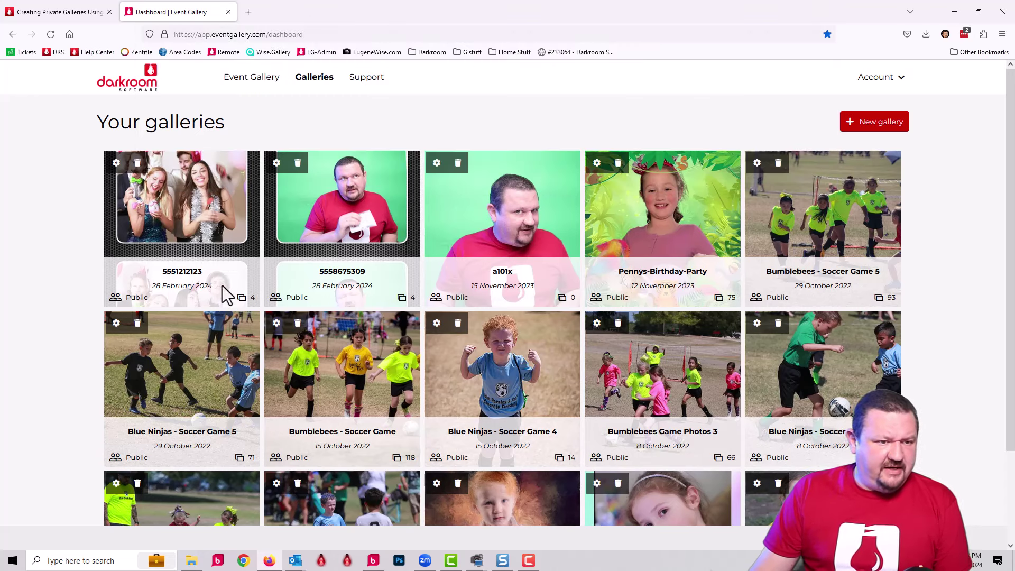
{"action": "left_click", "coordinate": [263, 52]}
- Load the private gallery by appending the sample phone number to the site URL
{"action": "left_click", "coordinate": [249, 36]}
{"action": "left_click", "coordinate": [266, 34]}
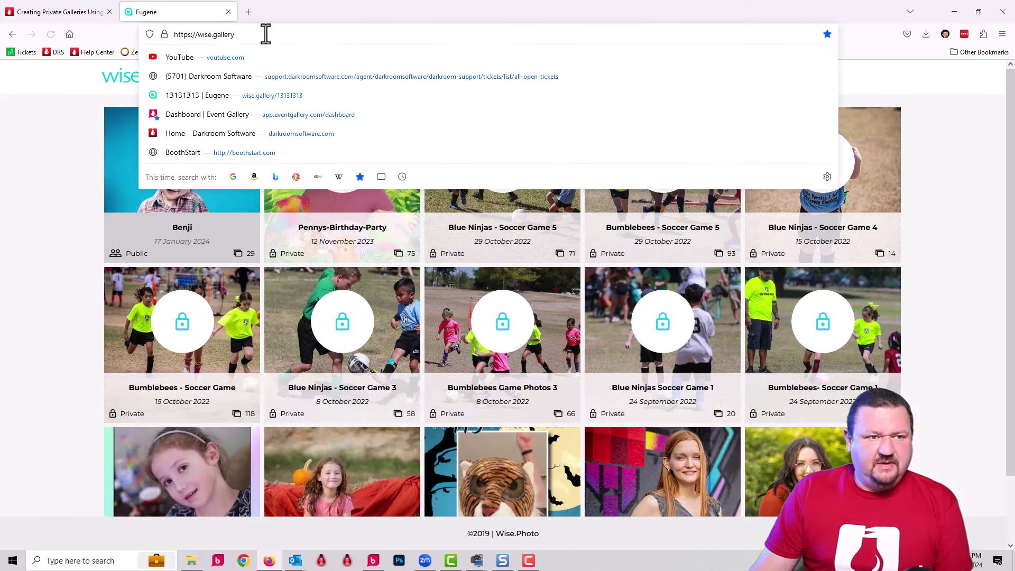
{"action": "type", "text": "/"}
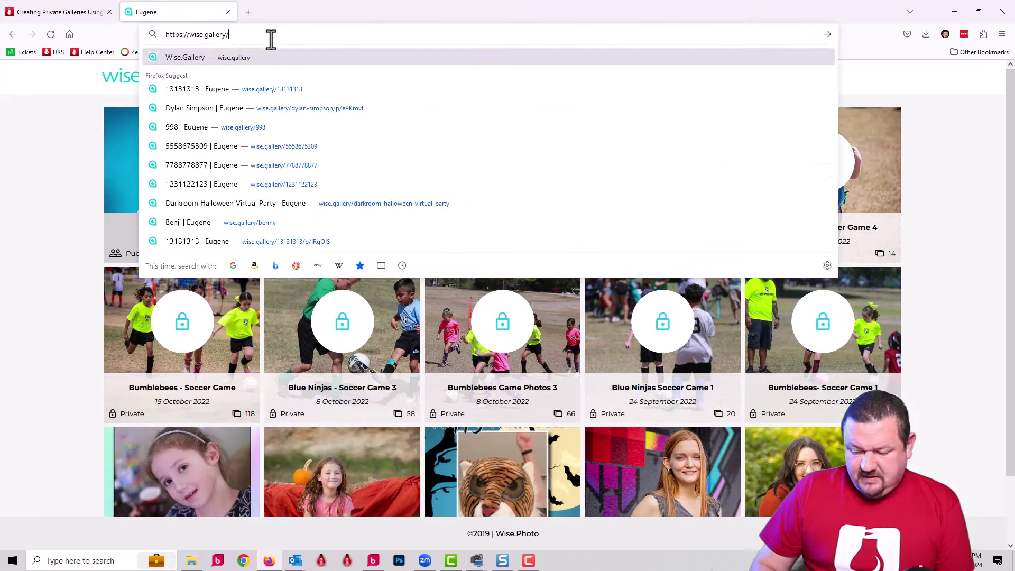
{"action": "type", "text": "555"}
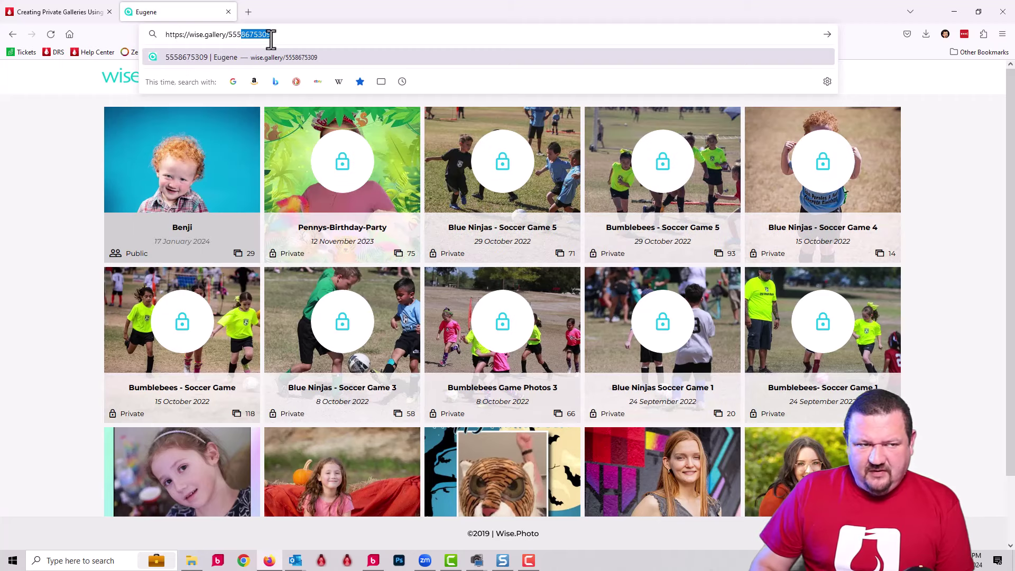
{"action": "type", "text": "12"}
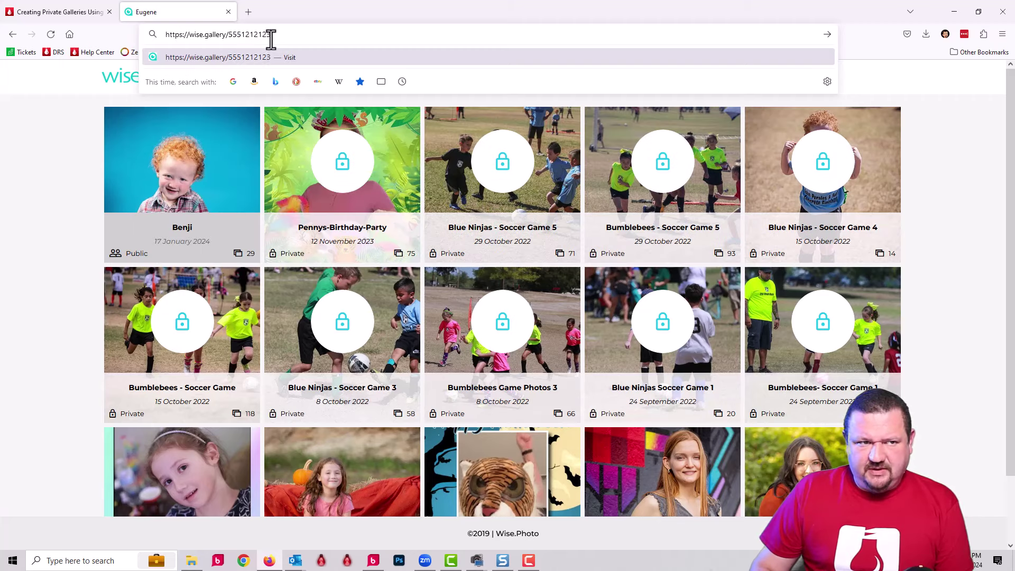
{"action": "type", "text": "12123"}
{"action": "key", "text": "Return"}
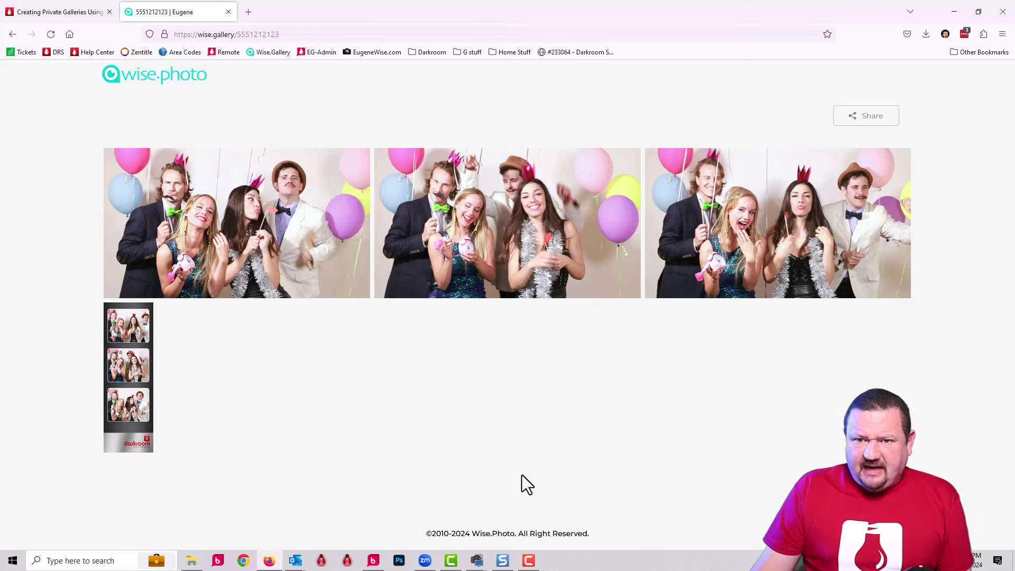
{"action": "left_click", "coordinate": [567, 240]}
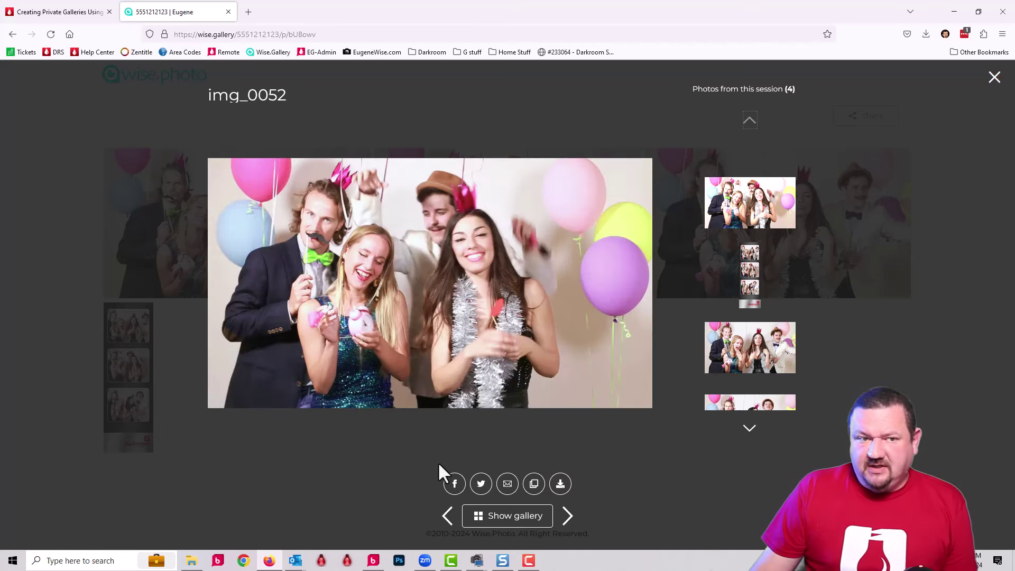
{"action": "left_click", "coordinate": [994, 78]}
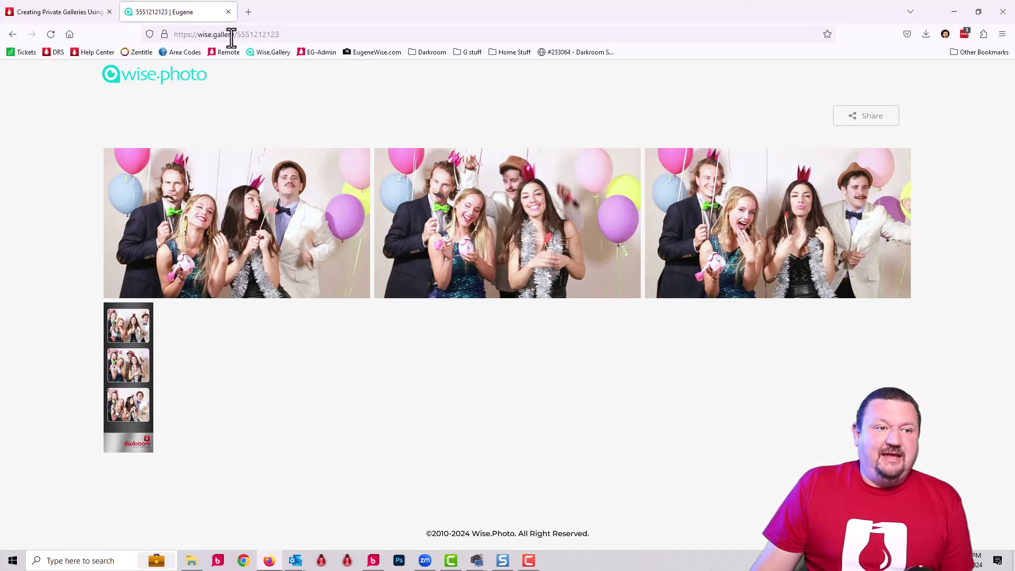
- Revisit EG-Admin and Wise.Gallery, then minimize Firefox to reveal Darkroom Booth's photo strip
{"action": "left_click", "coordinate": [312, 52]}
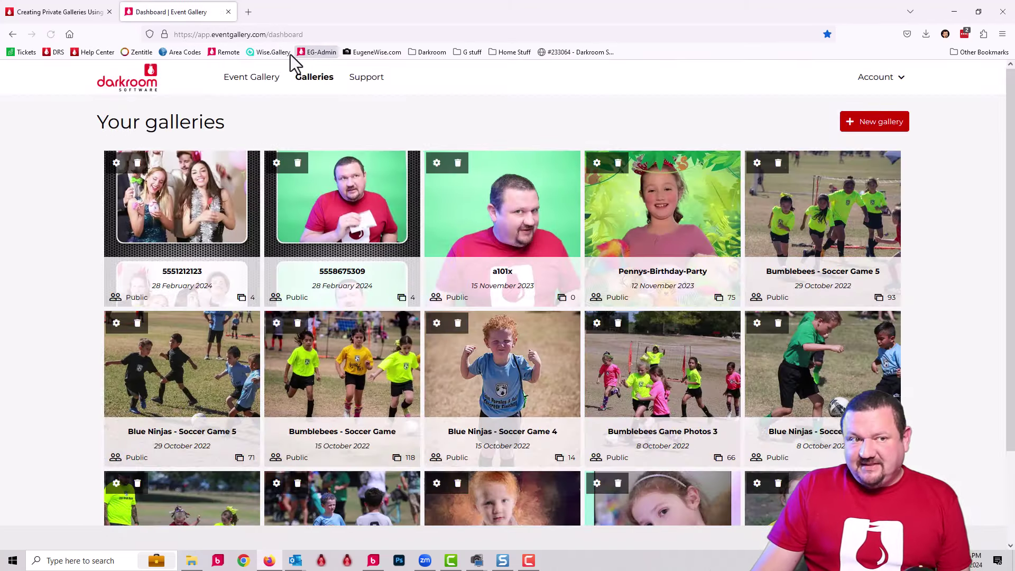
{"action": "left_click", "coordinate": [259, 53]}
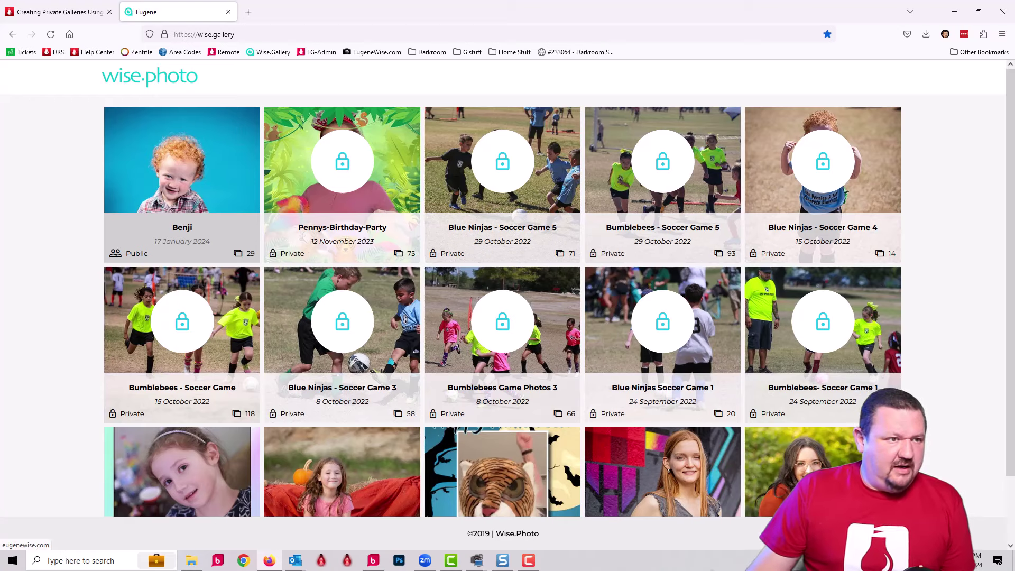
{"action": "left_click", "coordinate": [956, 12]}
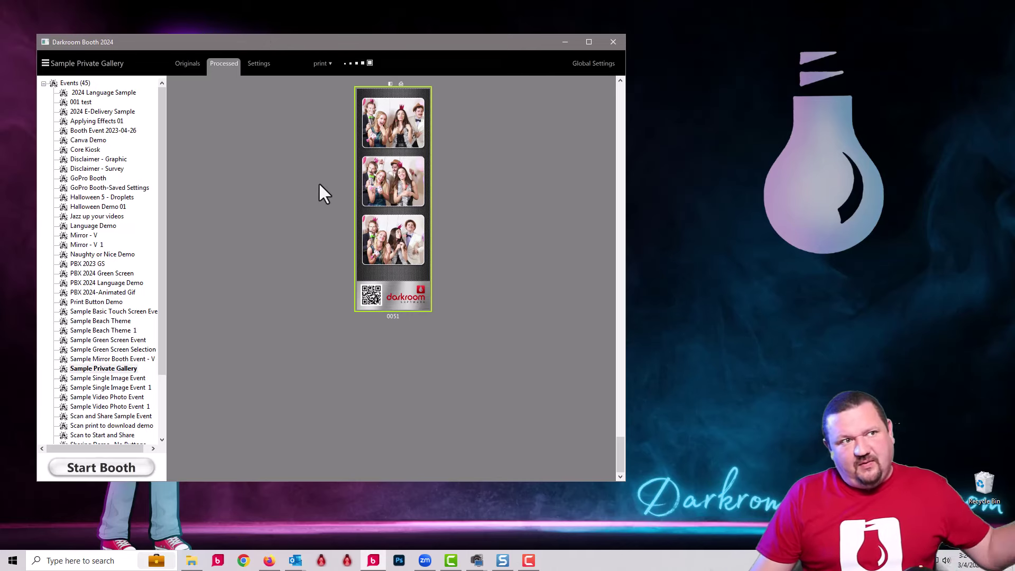
- Open the event's settings and look over the Text page, then the Controls page
{"action": "left_click", "coordinate": [262, 64]}
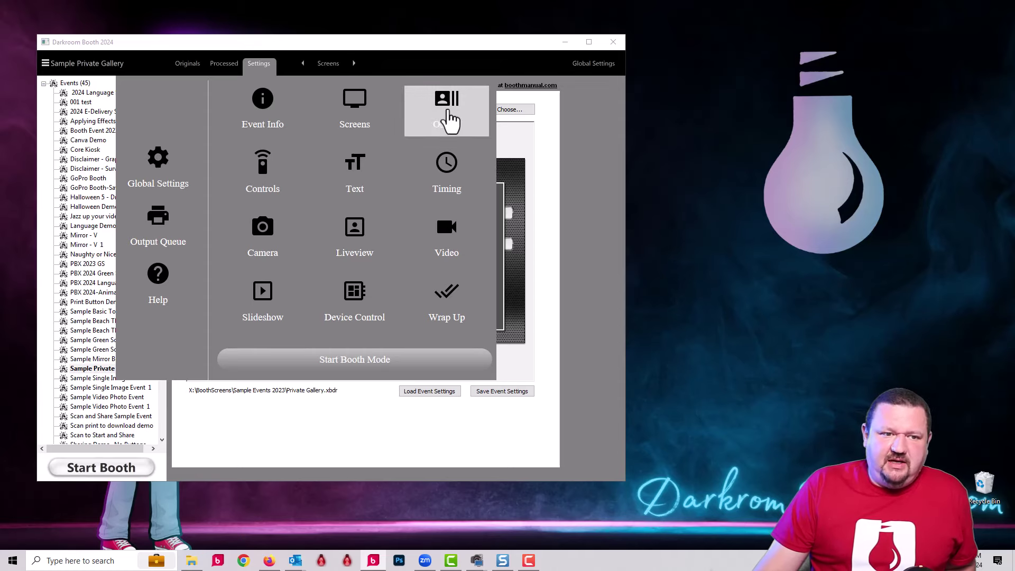
{"action": "left_click", "coordinate": [369, 170]}
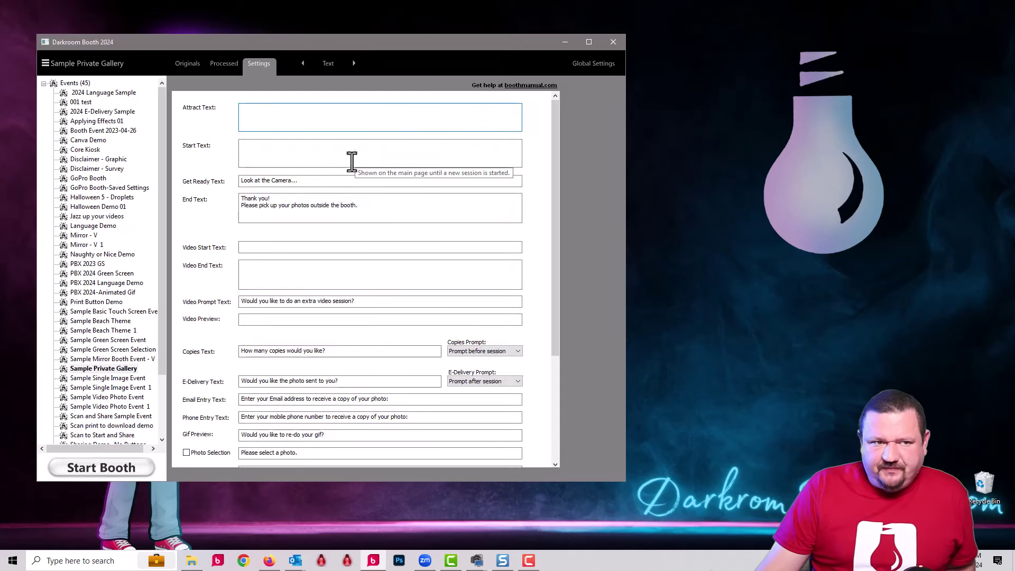
{"action": "left_click", "coordinate": [328, 63]}
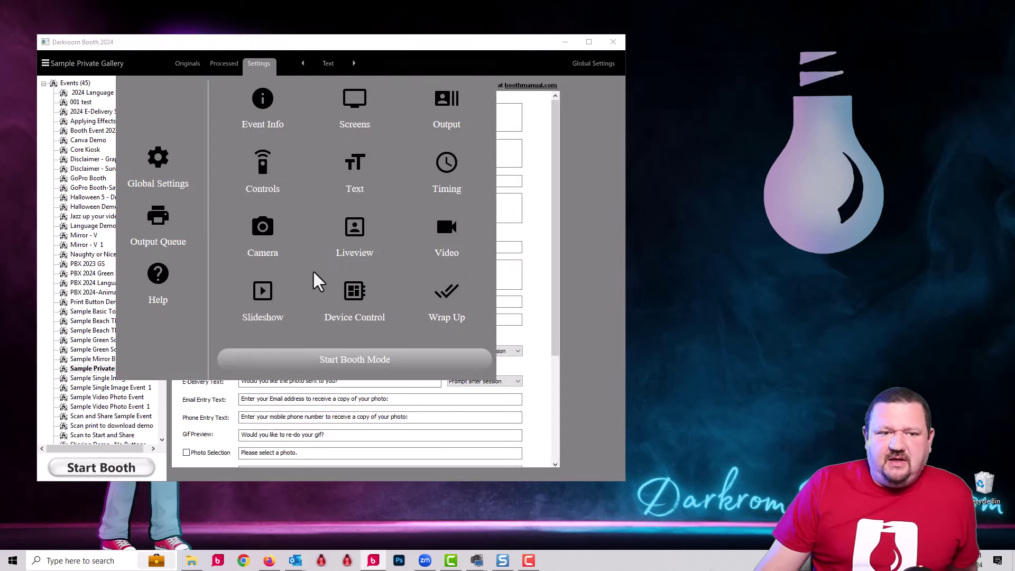
{"action": "left_click", "coordinate": [257, 189]}
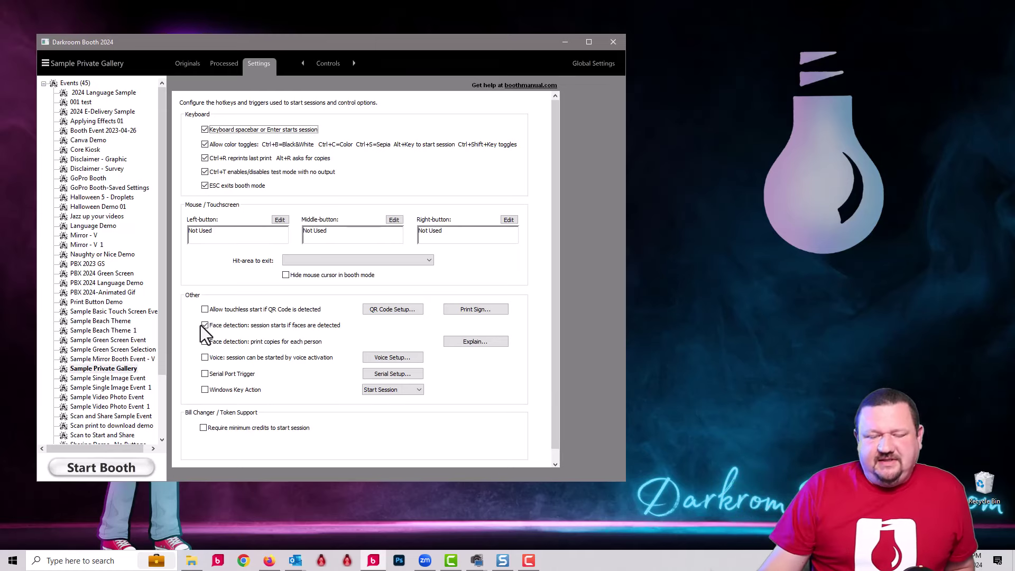
{"action": "left_click", "coordinate": [326, 62]}
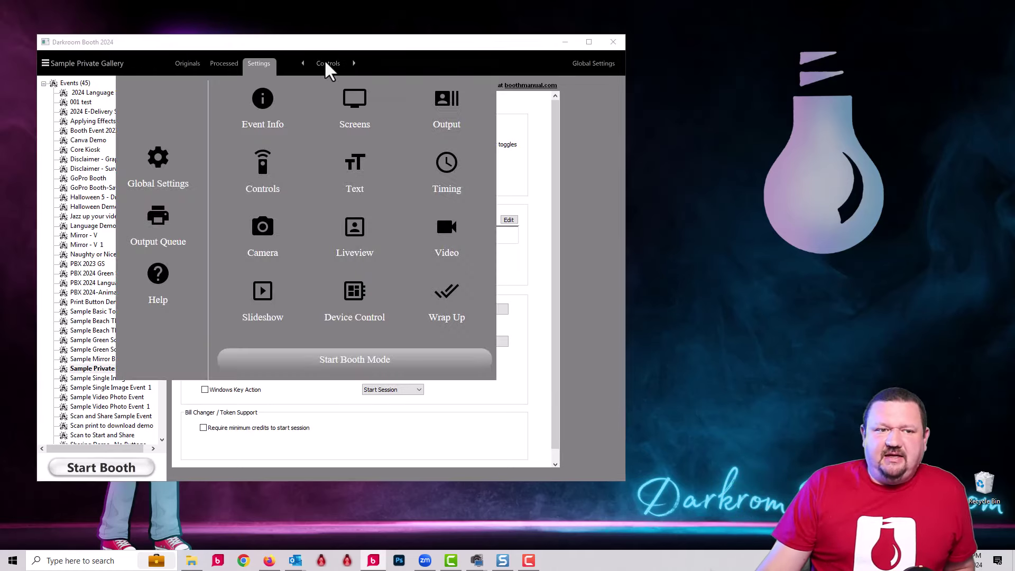
- Return to Text settings and open the Phone to EG survey for editing
{"action": "left_click", "coordinate": [346, 187]}
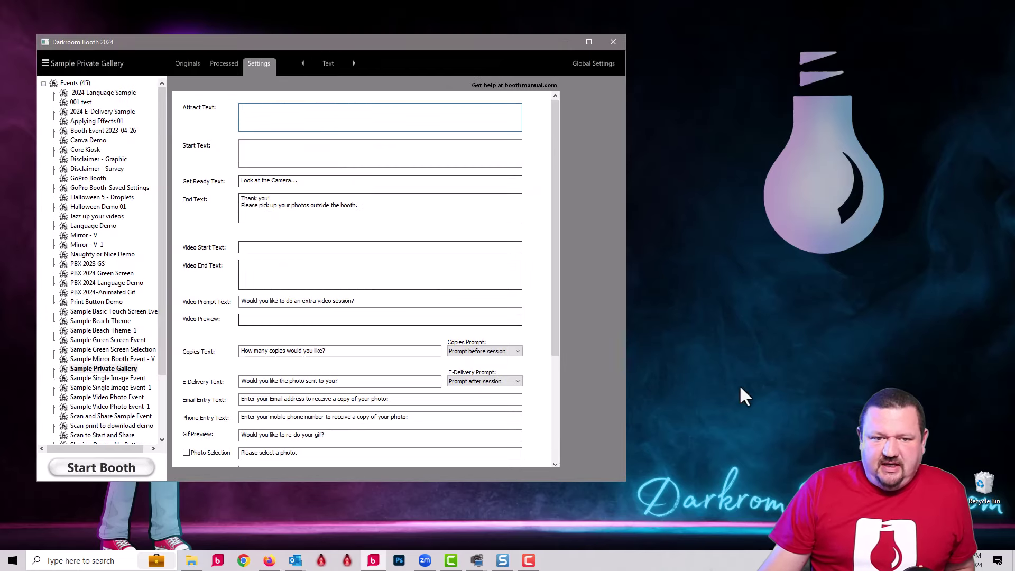
{"action": "left_click", "coordinate": [557, 391]}
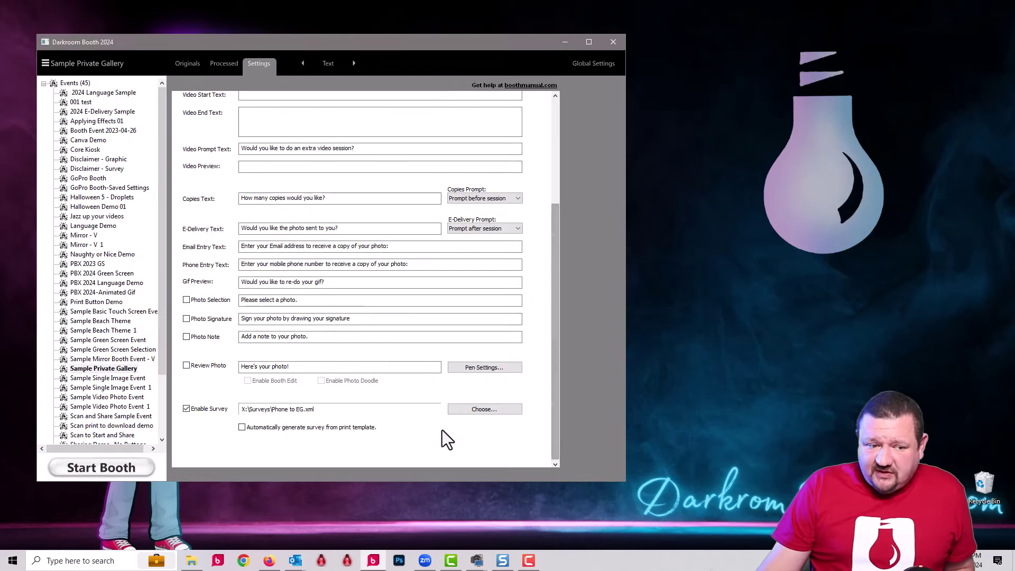
{"action": "left_click", "coordinate": [473, 409]}
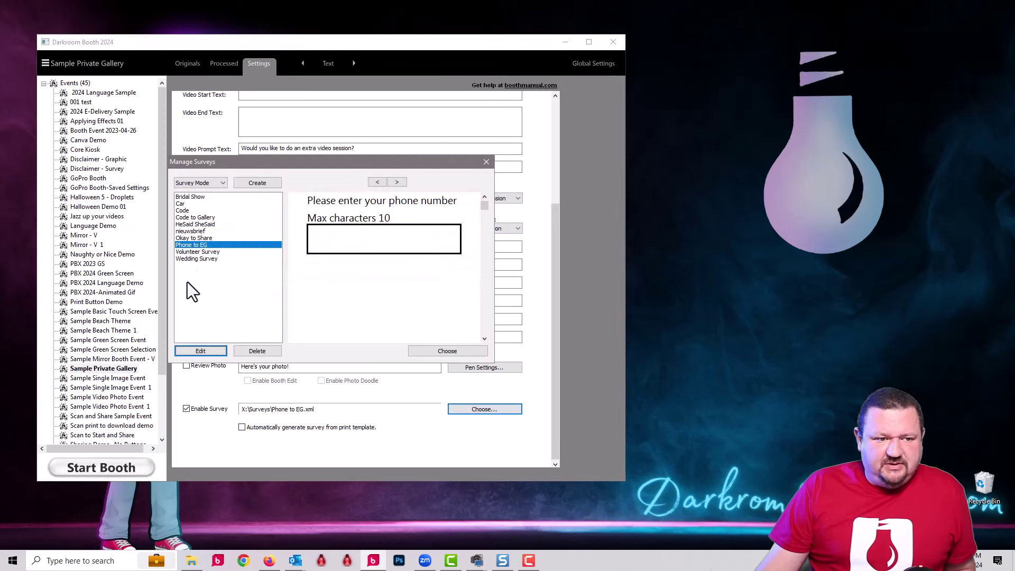
{"action": "left_click", "coordinate": [201, 350]}
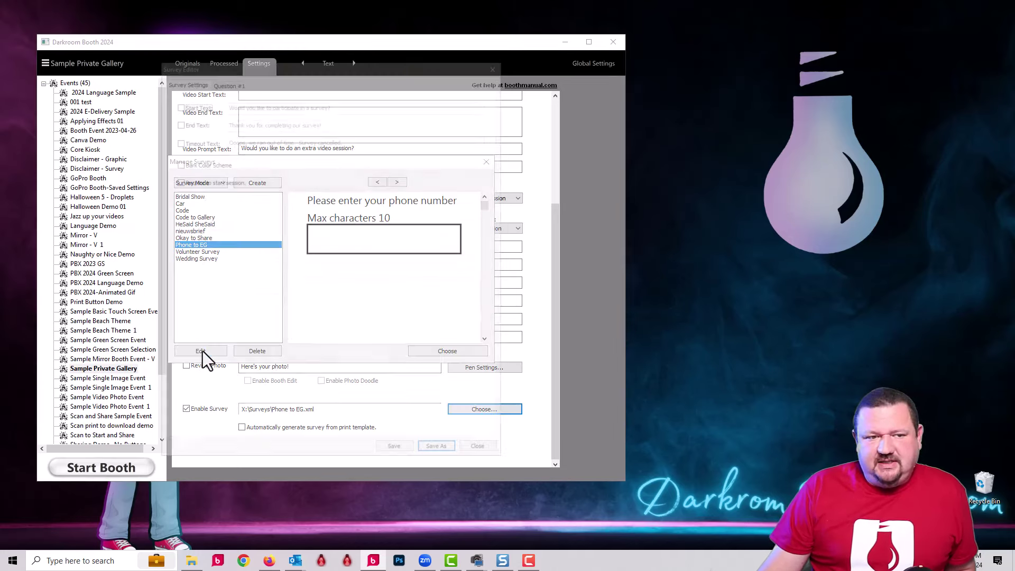
- Check that the phone-number question fills the gallerycode template field, then close the editor
{"action": "left_click", "coordinate": [222, 79]}
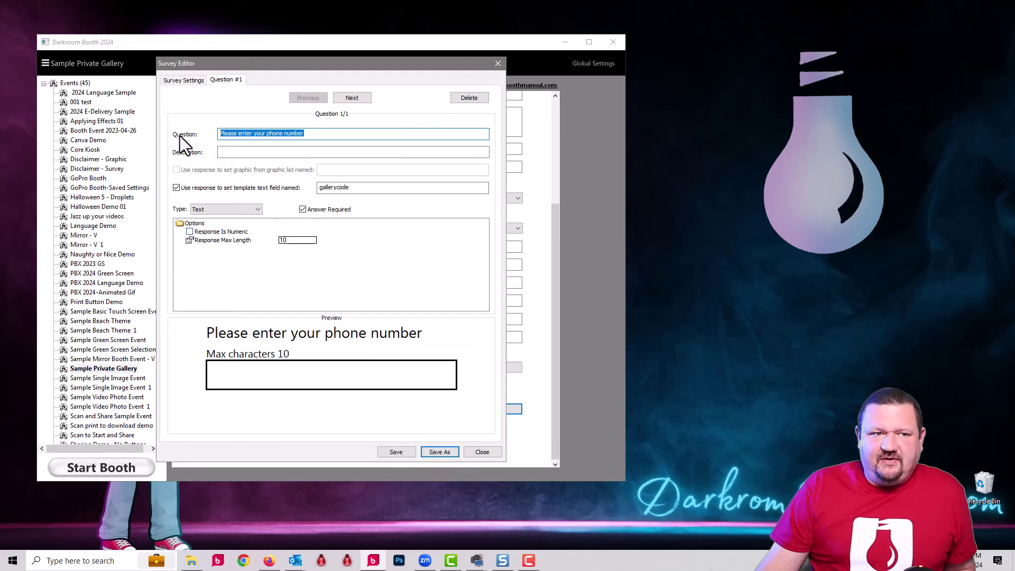
{"action": "left_click", "coordinate": [188, 79]}
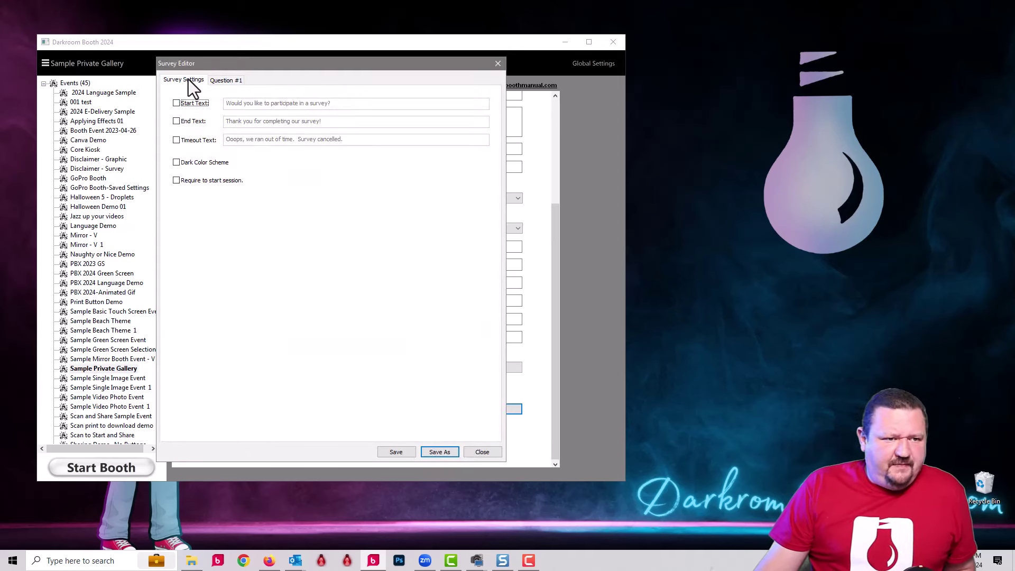
{"action": "left_click", "coordinate": [229, 81]}
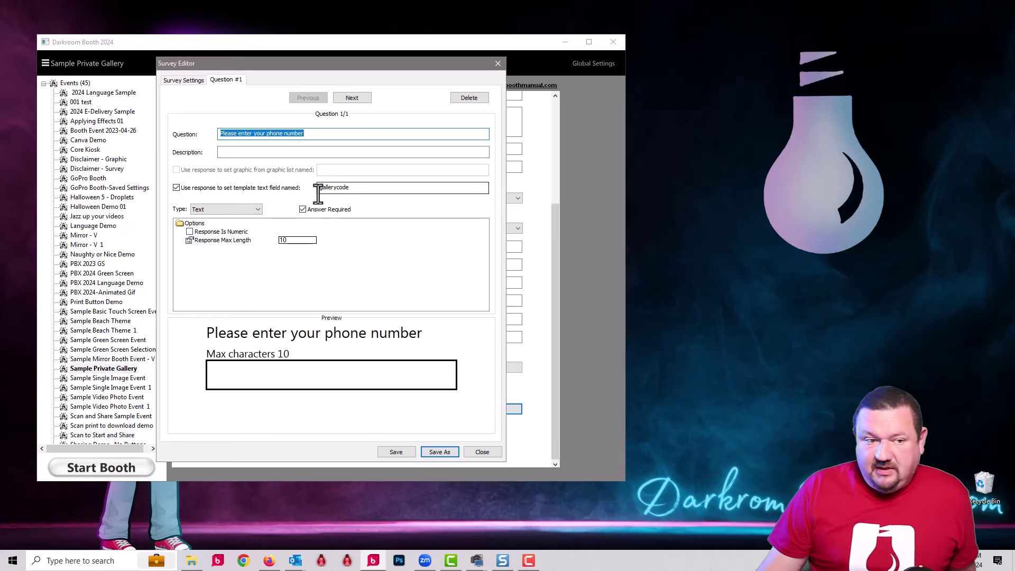
{"action": "double_click", "coordinate": [352, 187]}
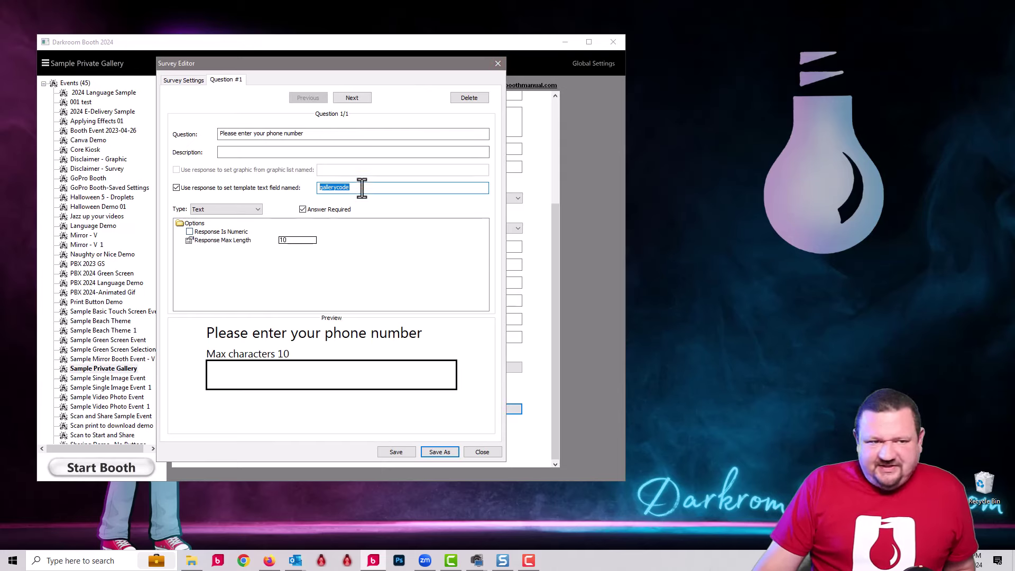
{"action": "left_click", "coordinate": [497, 63]}
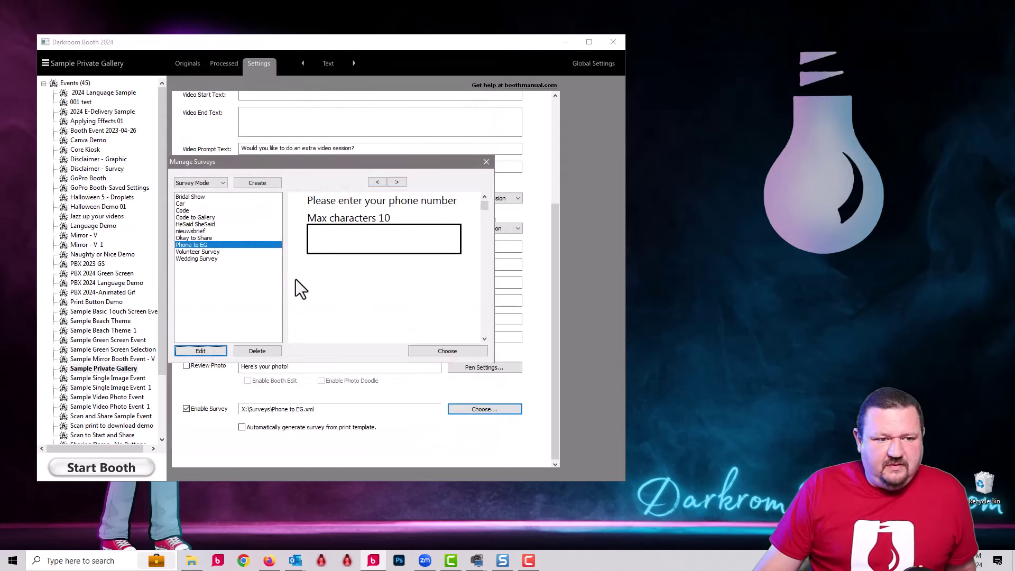
- Close the survey list and open the 01- 2x6 simple template from Output settings
{"action": "left_click", "coordinate": [486, 162]}
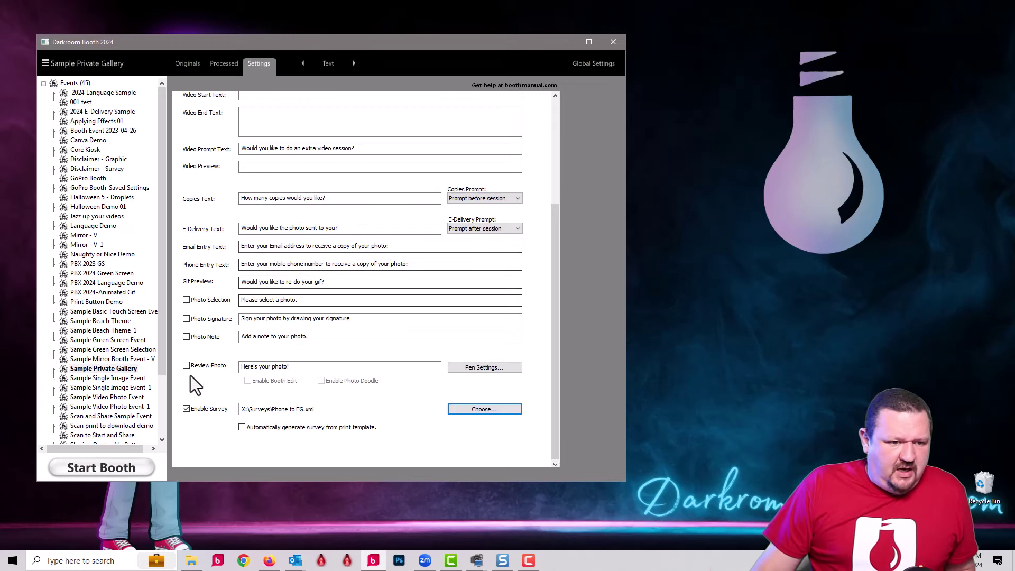
{"action": "left_click", "coordinate": [326, 63]}
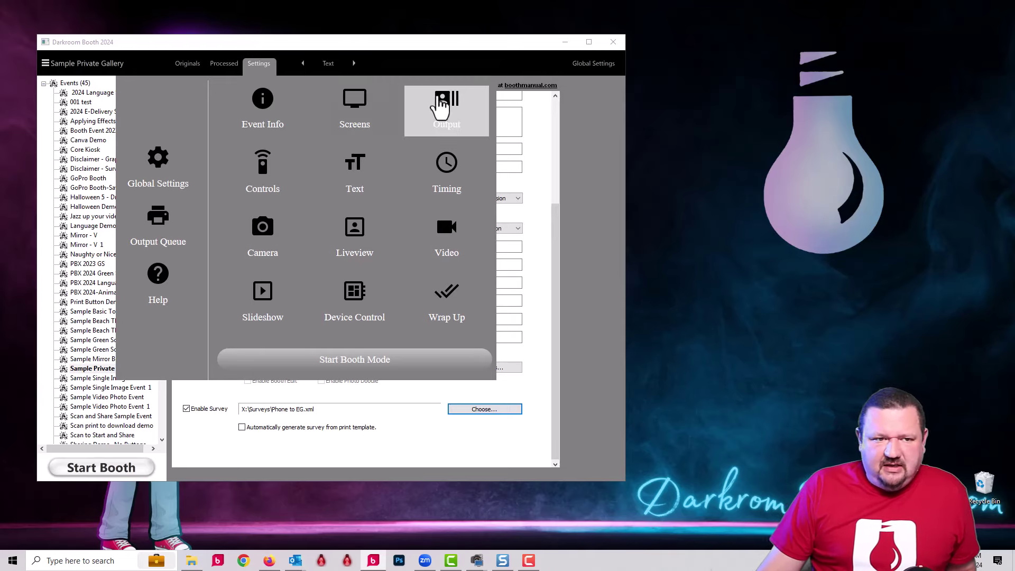
{"action": "left_click", "coordinate": [442, 106]}
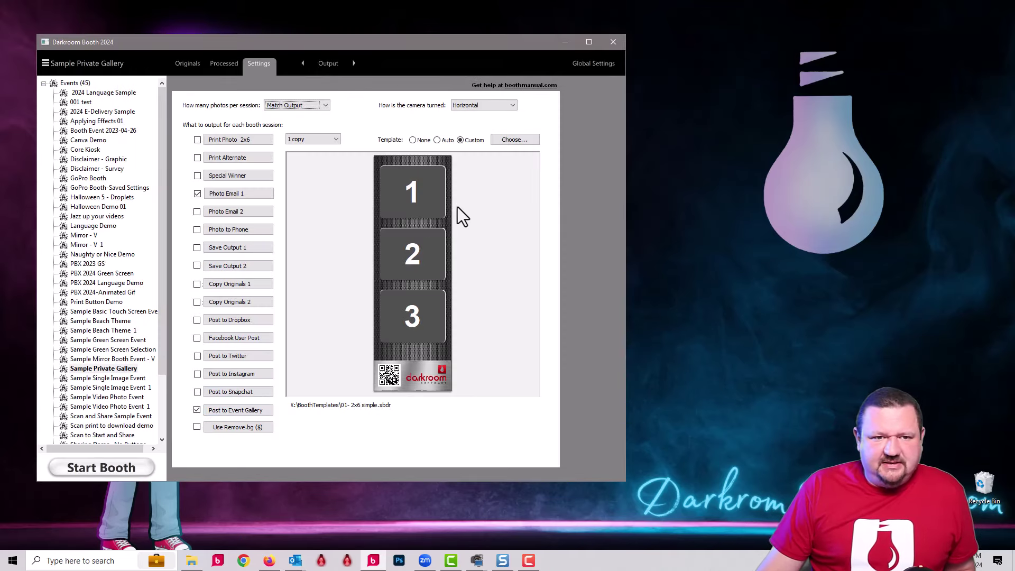
{"action": "left_click", "coordinate": [514, 140]}
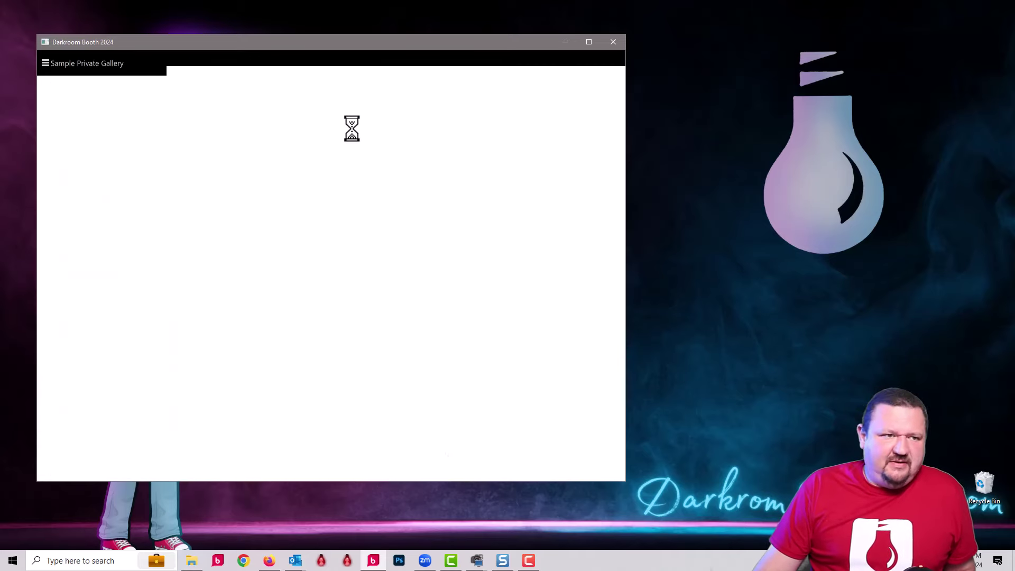
{"action": "double_click", "coordinate": [87, 94]}
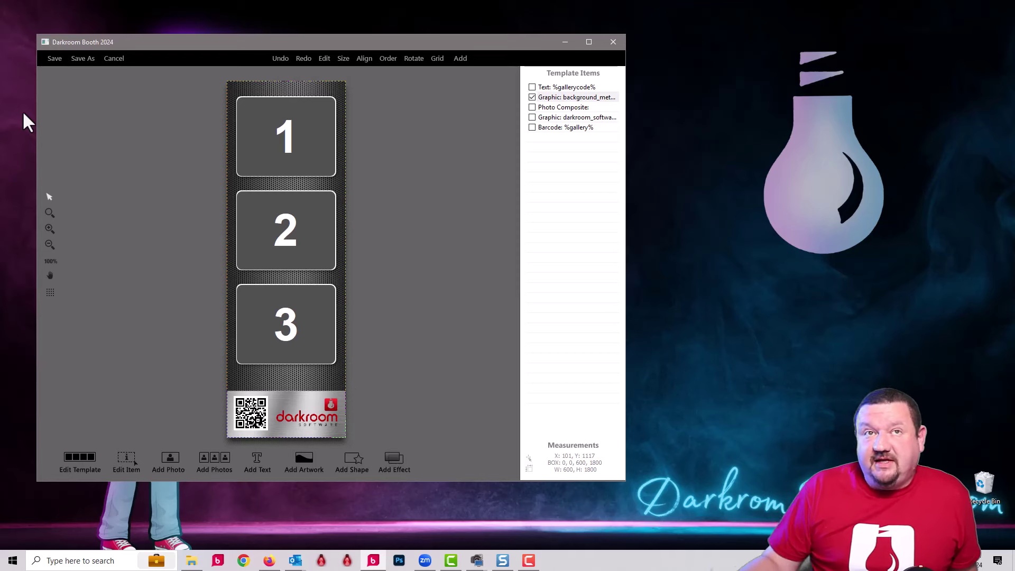
- Inspect the %gallerycode% text, trying a 40 pt font, then discard the template changes
{"action": "left_click", "coordinate": [563, 87]}
{"action": "left_click_drag", "start_coordinate": [564, 87], "coordinate": [561, 130]}
{"action": "double_click", "coordinate": [306, 396]}
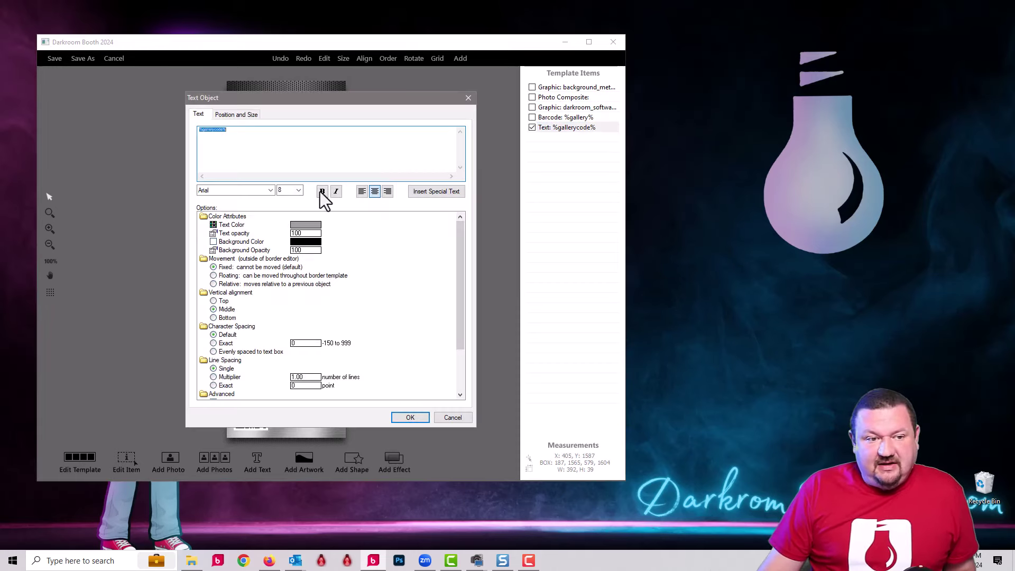
{"action": "left_click", "coordinate": [298, 191]}
{"action": "left_click", "coordinate": [287, 331]}
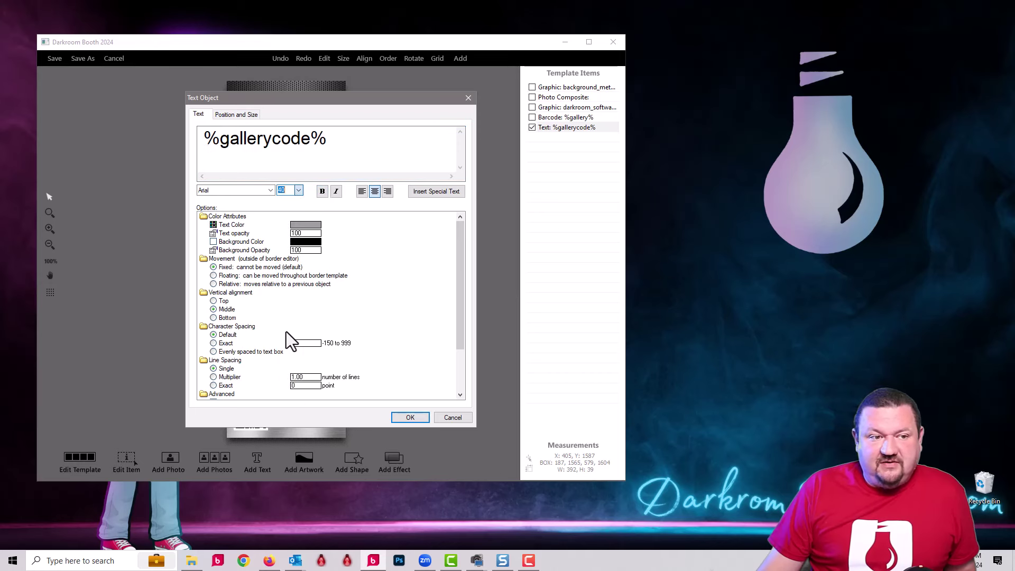
{"action": "left_click", "coordinate": [453, 417]}
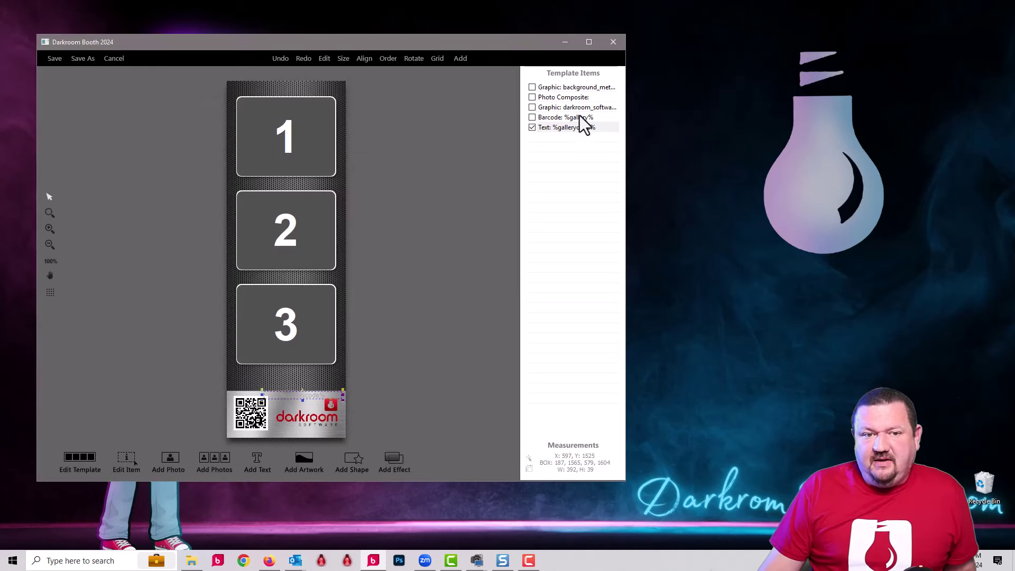
{"action": "left_click_drag", "start_coordinate": [570, 128], "coordinate": [575, 87]}
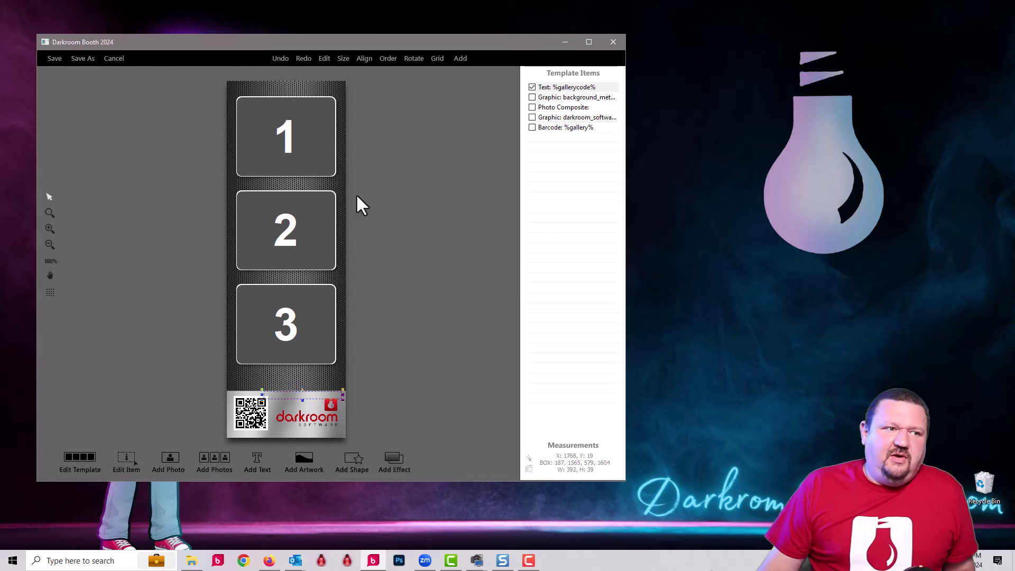
{"action": "left_click", "coordinate": [116, 58]}
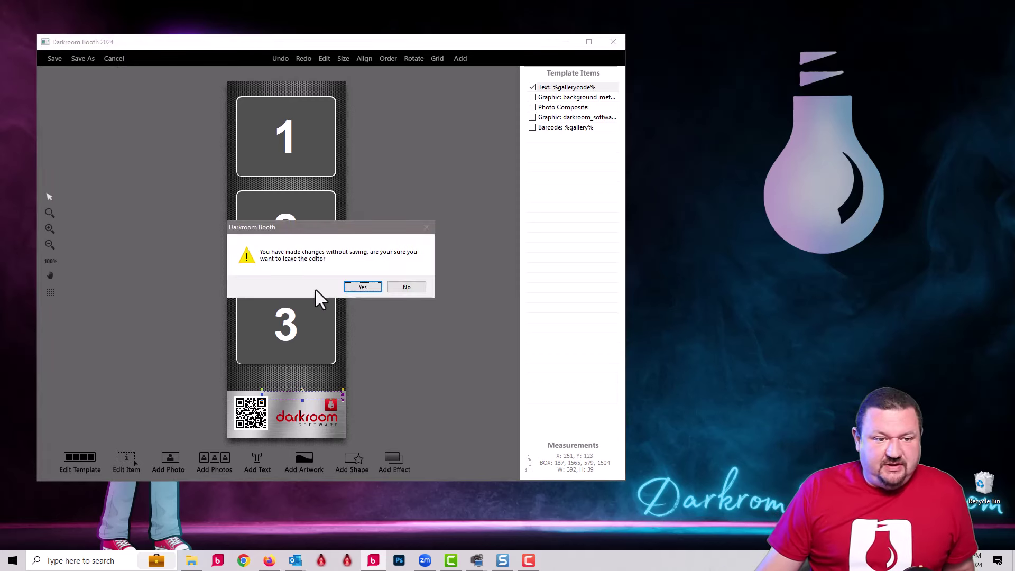
{"action": "left_click", "coordinate": [349, 289]}
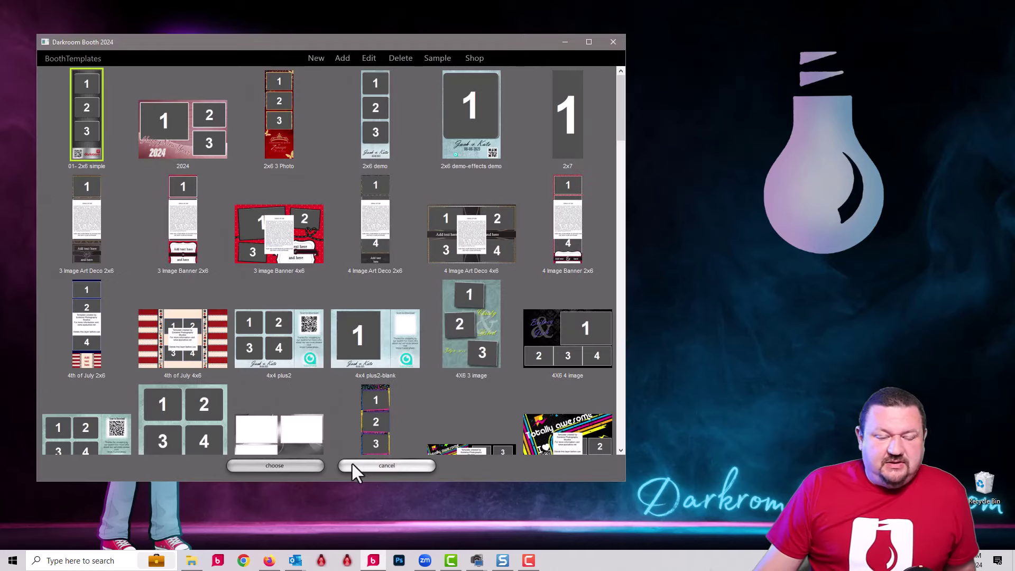
- Close the template chooser and confirm Event Gallery posts are named %gallerycode%, changing nothing
{"action": "left_click", "coordinate": [402, 465]}
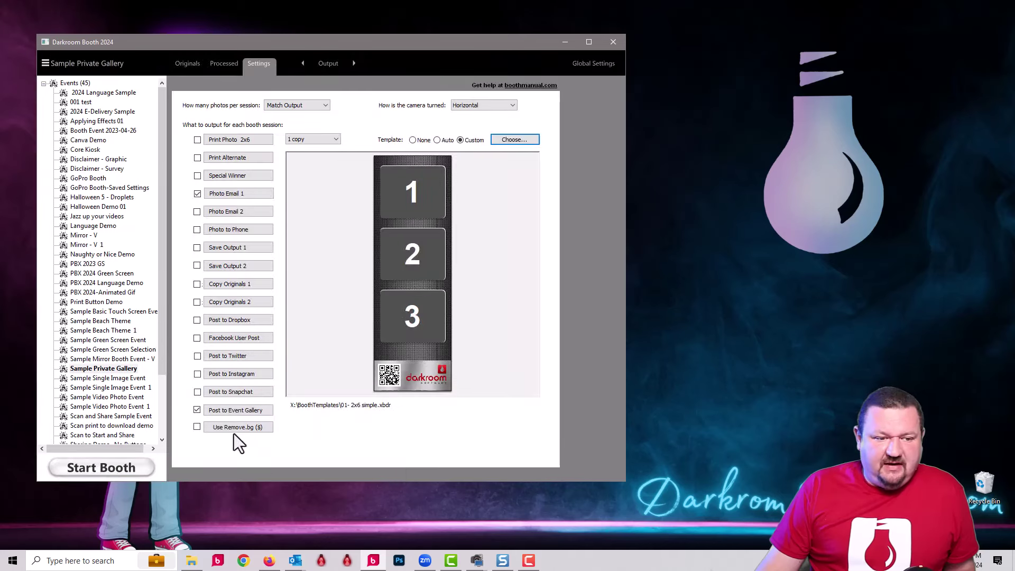
{"action": "left_click", "coordinate": [223, 411]}
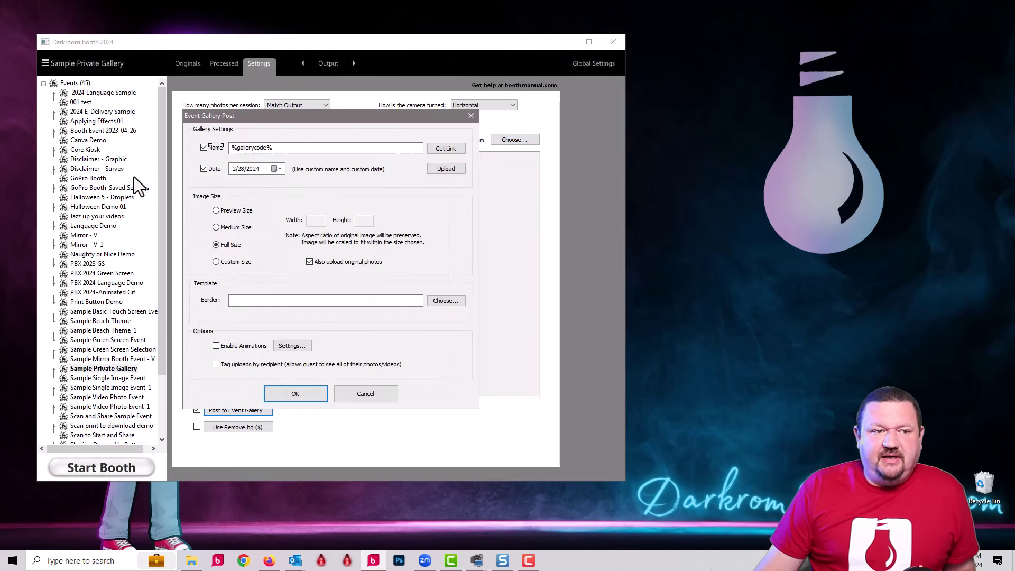
{"action": "left_click", "coordinate": [232, 148]}
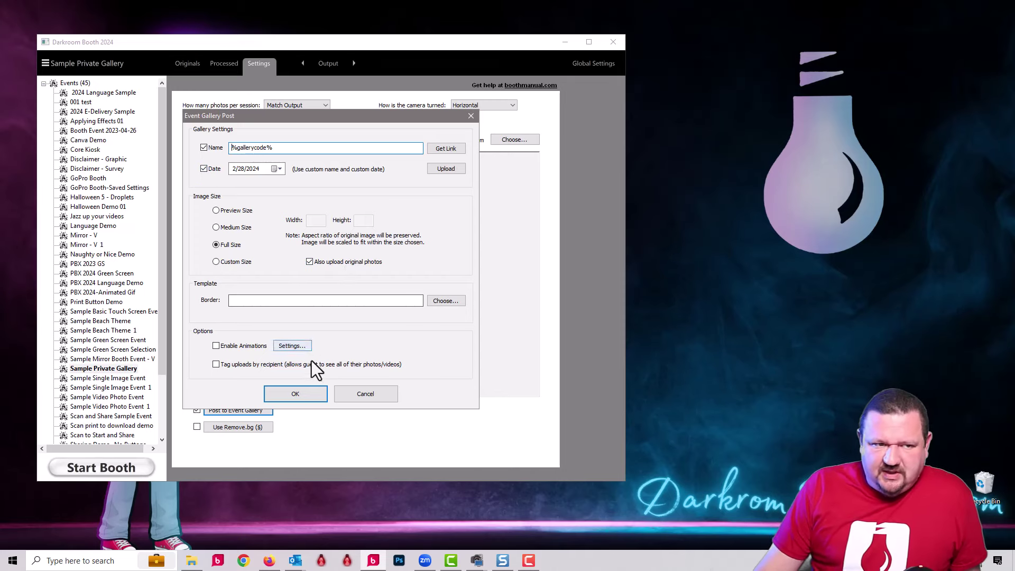
{"action": "left_click", "coordinate": [380, 394]}
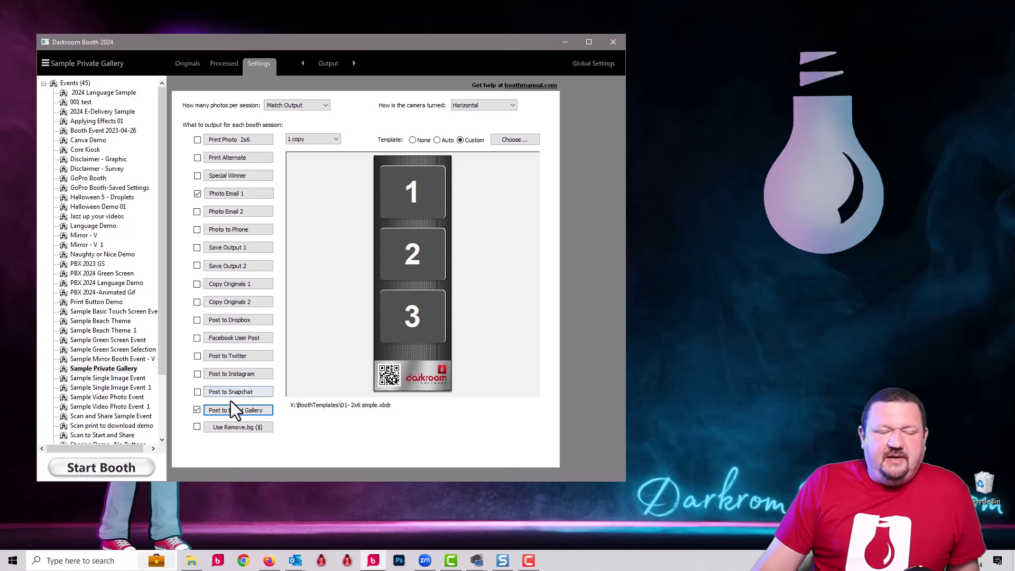
- In Text settings, recheck that Phone to EG's first question fills the gallerycode field
{"action": "left_click", "coordinate": [332, 62]}
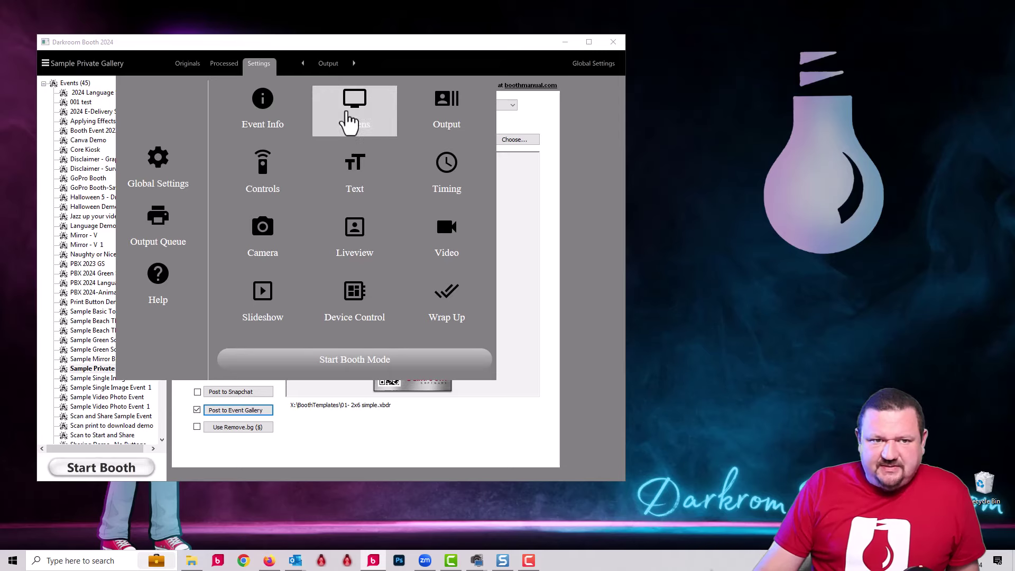
{"action": "left_click", "coordinate": [370, 183]}
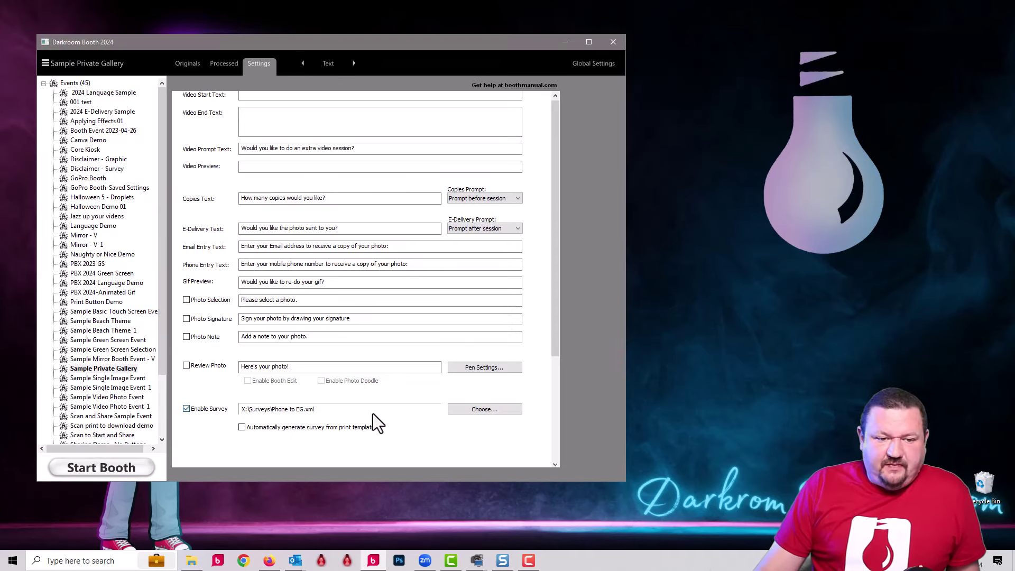
{"action": "left_click", "coordinate": [484, 409]}
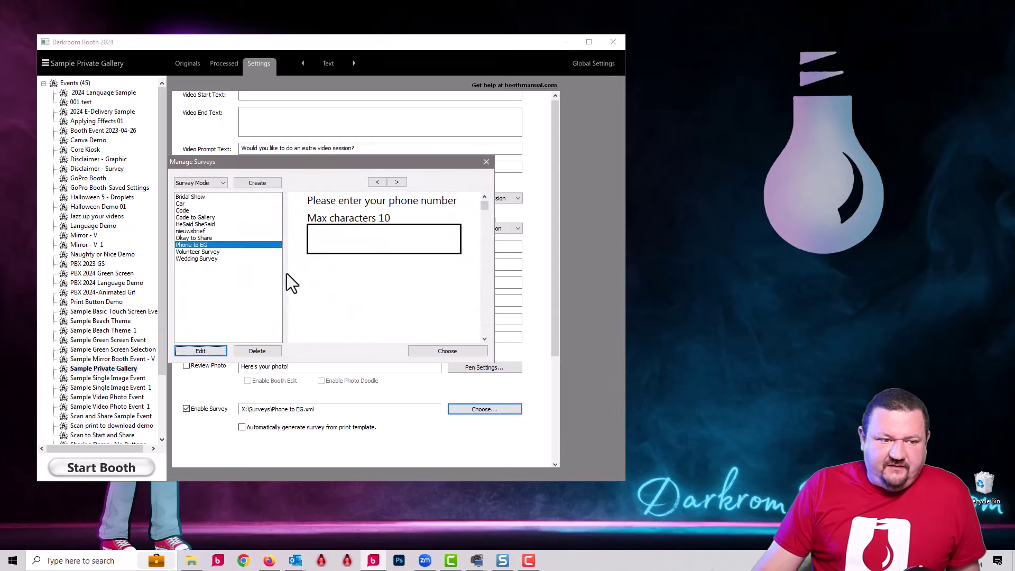
{"action": "left_click", "coordinate": [204, 350]}
{"action": "left_click", "coordinate": [226, 80]}
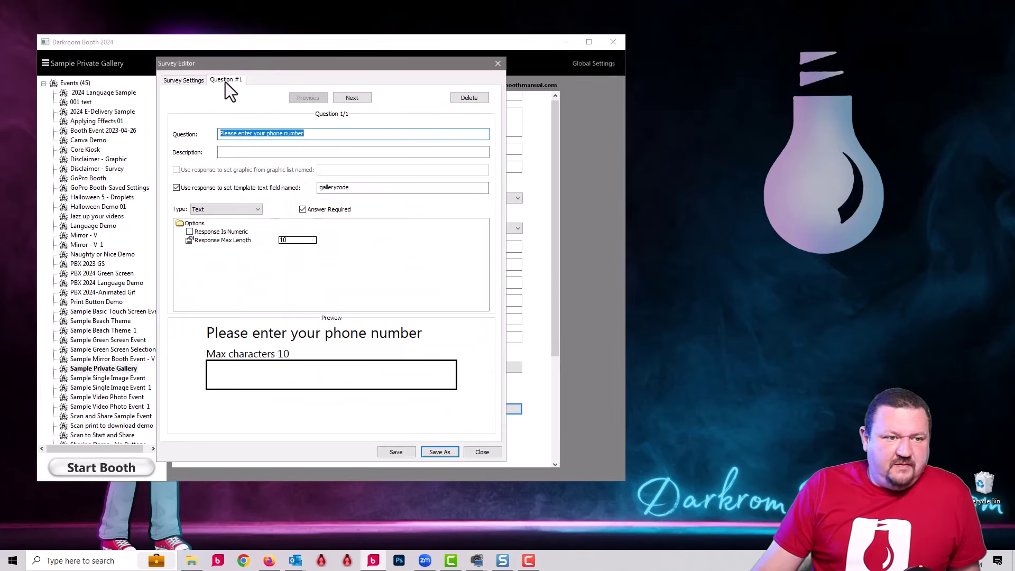
{"action": "left_click", "coordinate": [364, 189]}
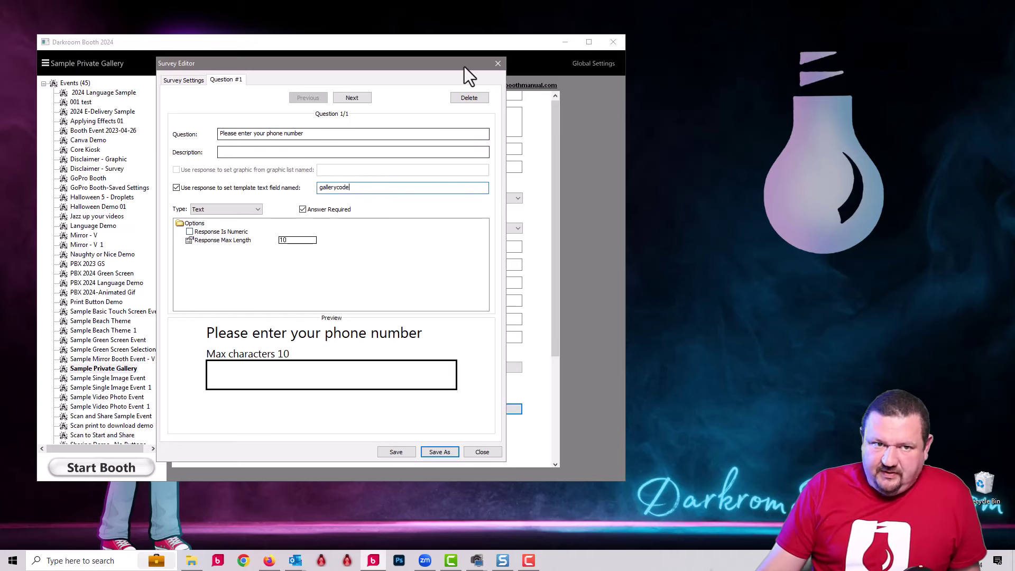
{"action": "left_click", "coordinate": [498, 64]}
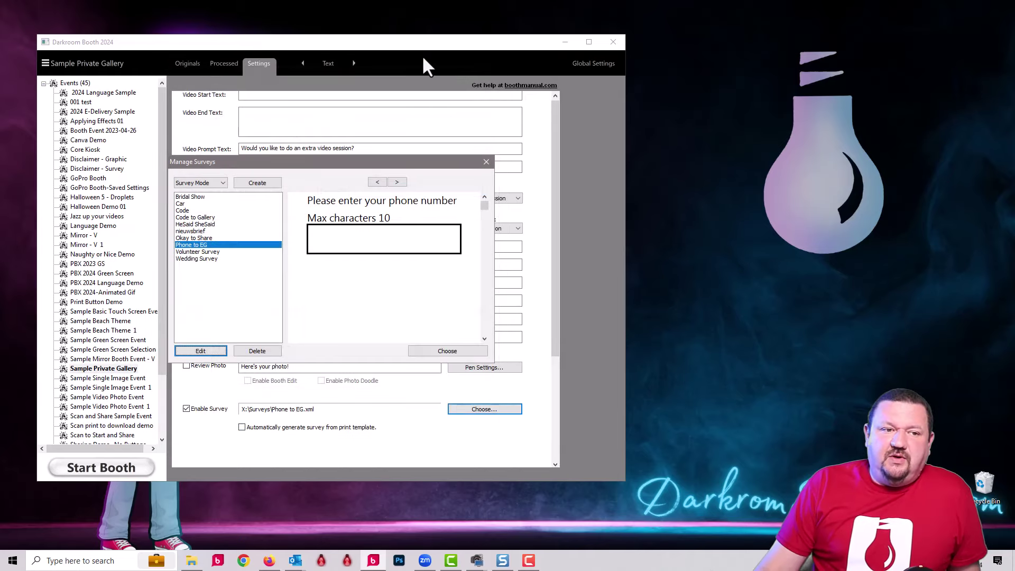
- Close the survey list and go to the Output settings
{"action": "left_click", "coordinate": [486, 161]}
{"action": "left_click", "coordinate": [328, 64]}
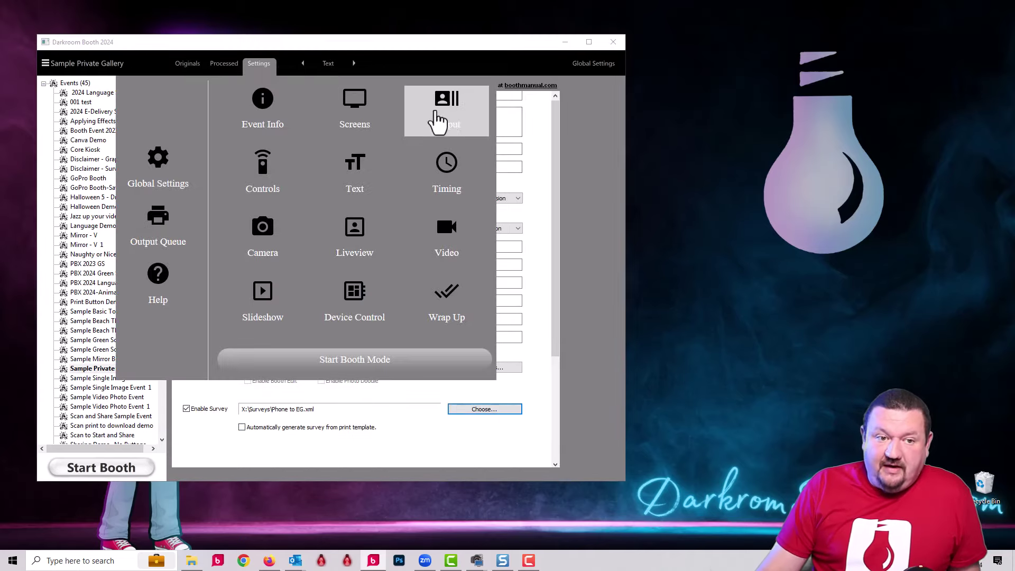
{"action": "left_click", "coordinate": [438, 123]}
- Recheck the %gallerycode% text on 01- 2x6 simple and the Event Gallery post name, leaving both unchanged
{"action": "left_click", "coordinate": [514, 139]}
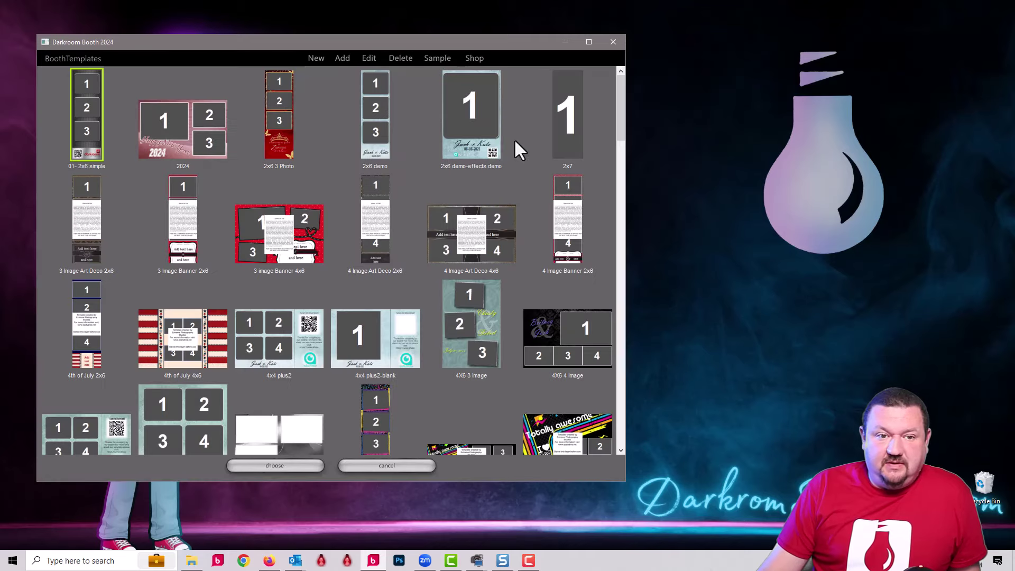
{"action": "double_click", "coordinate": [85, 84]}
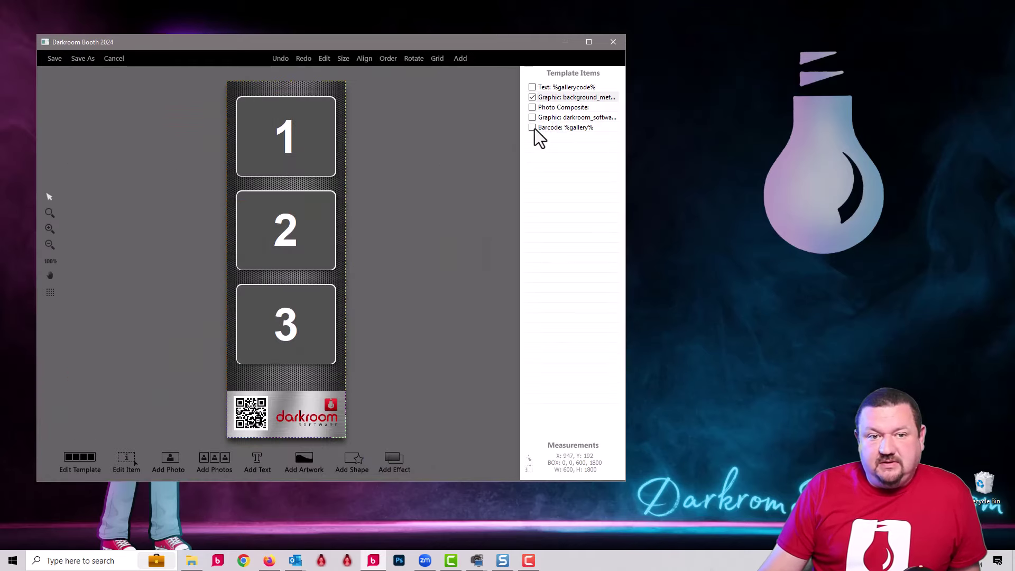
{"action": "left_click", "coordinate": [568, 87]}
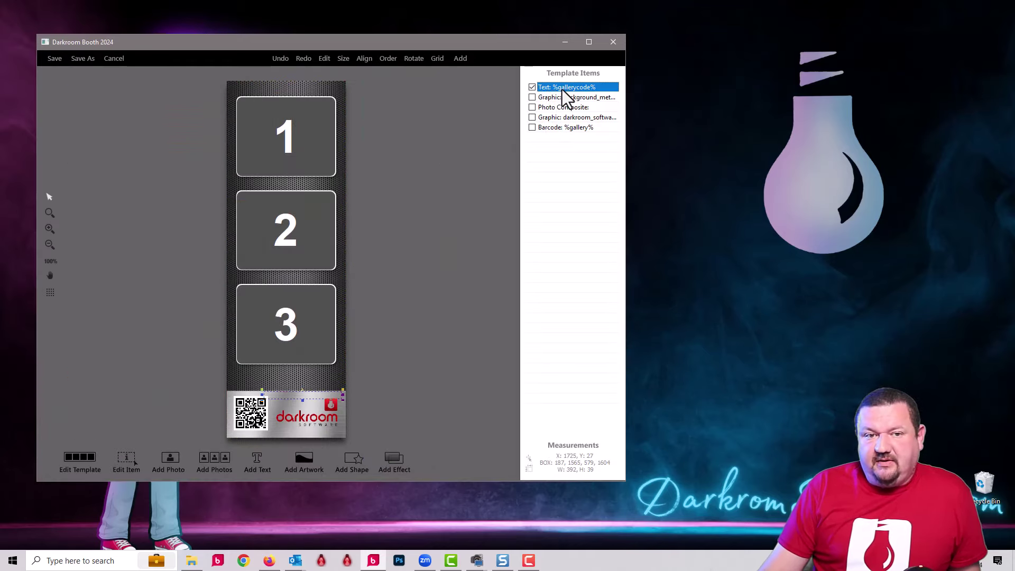
{"action": "left_click", "coordinate": [111, 58]}
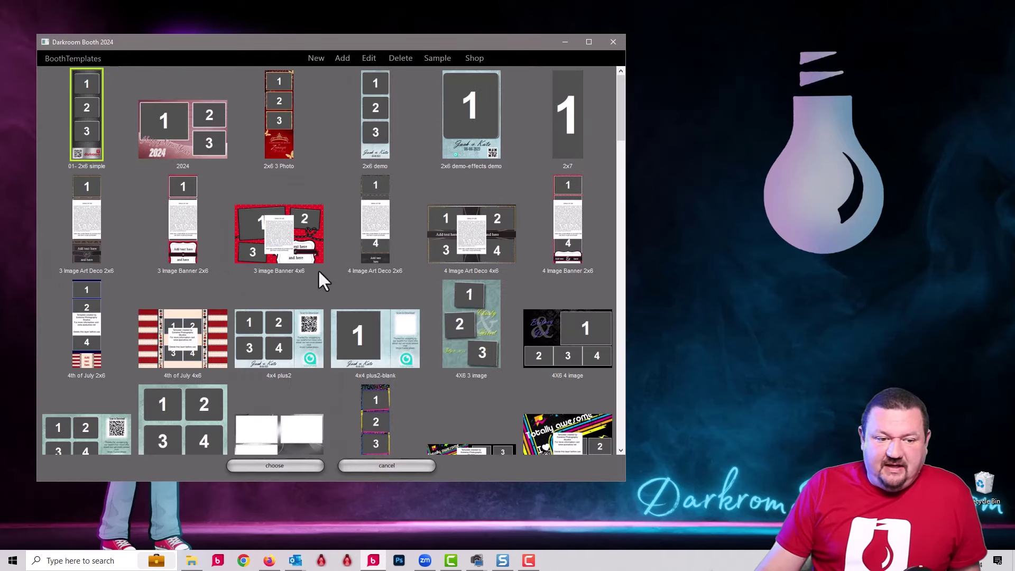
{"action": "left_click", "coordinate": [383, 466]}
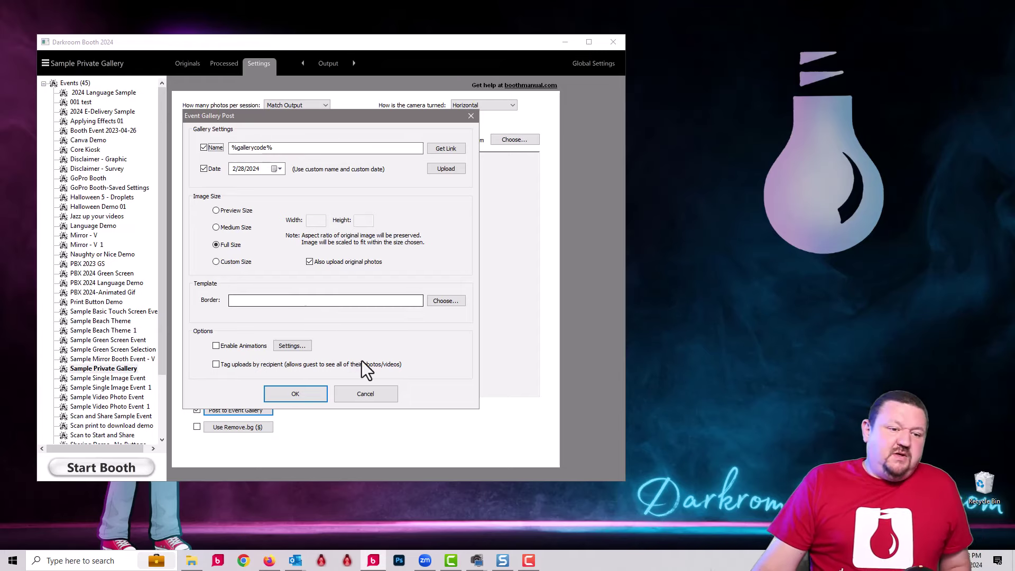
{"action": "left_click", "coordinate": [360, 396]}
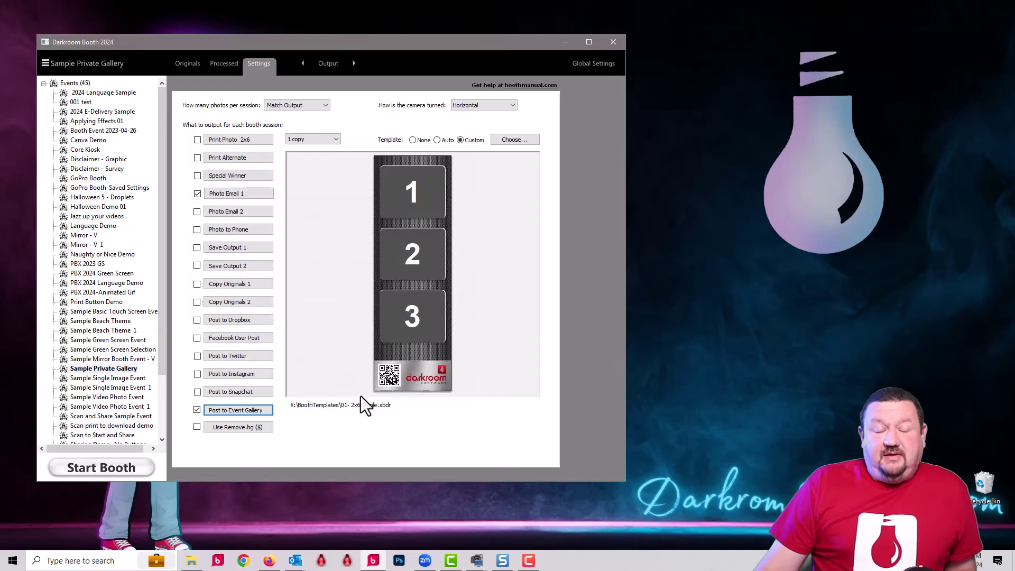